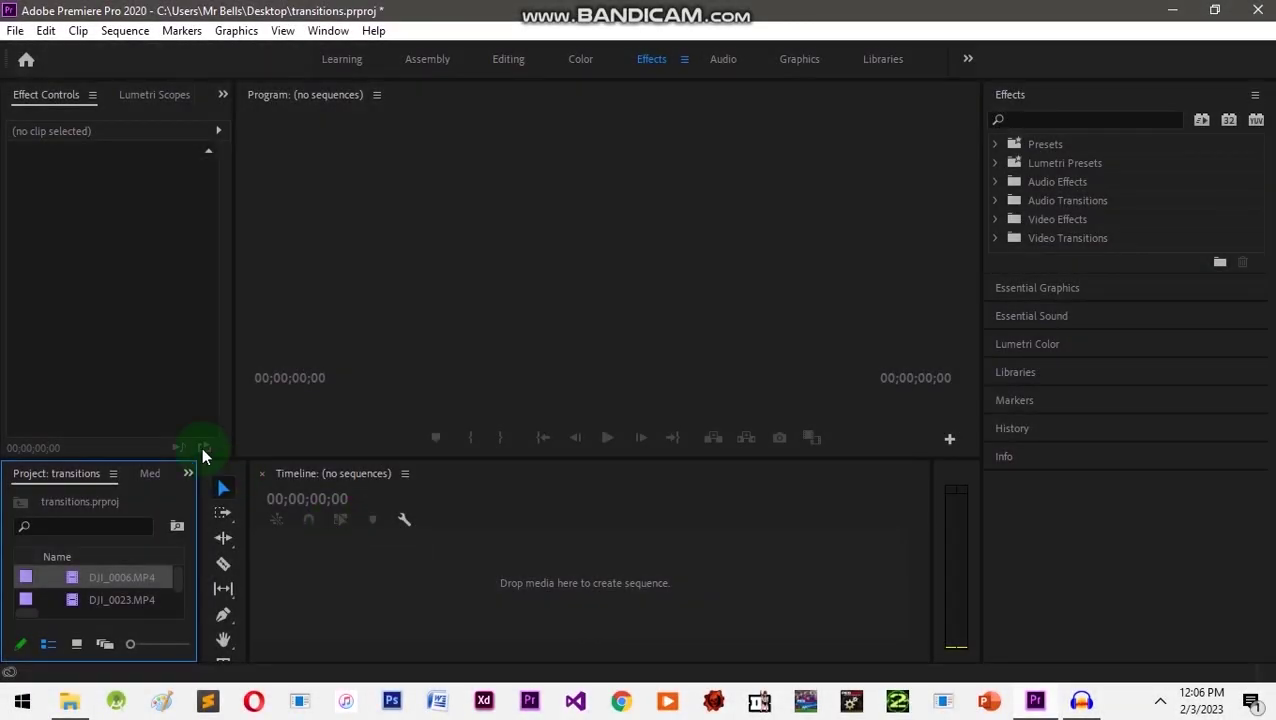
- Create a DJI_0006 sequence from DJI_0006.MP4, then add DJI_0023.MP4 after it on V1
drag(225, 587, 255, 578)
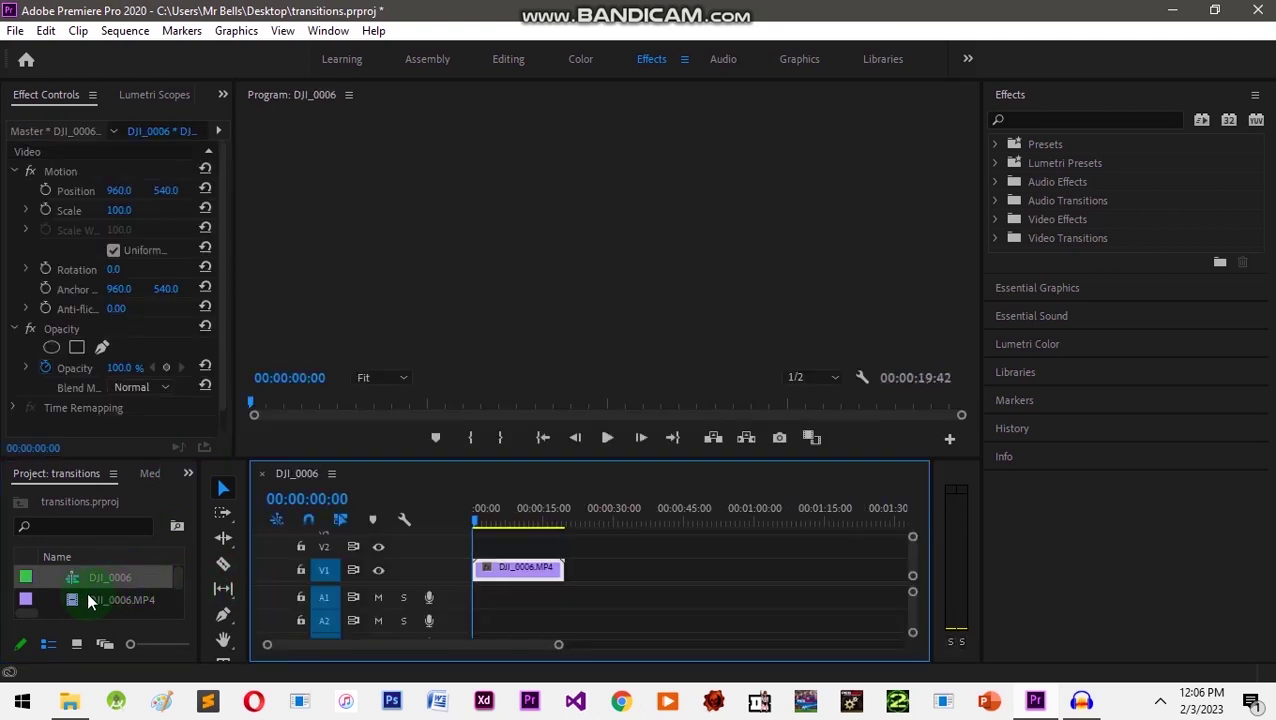
click(88, 600)
scroll(180, 600, down, 2)
drag(87, 581, 572, 580)
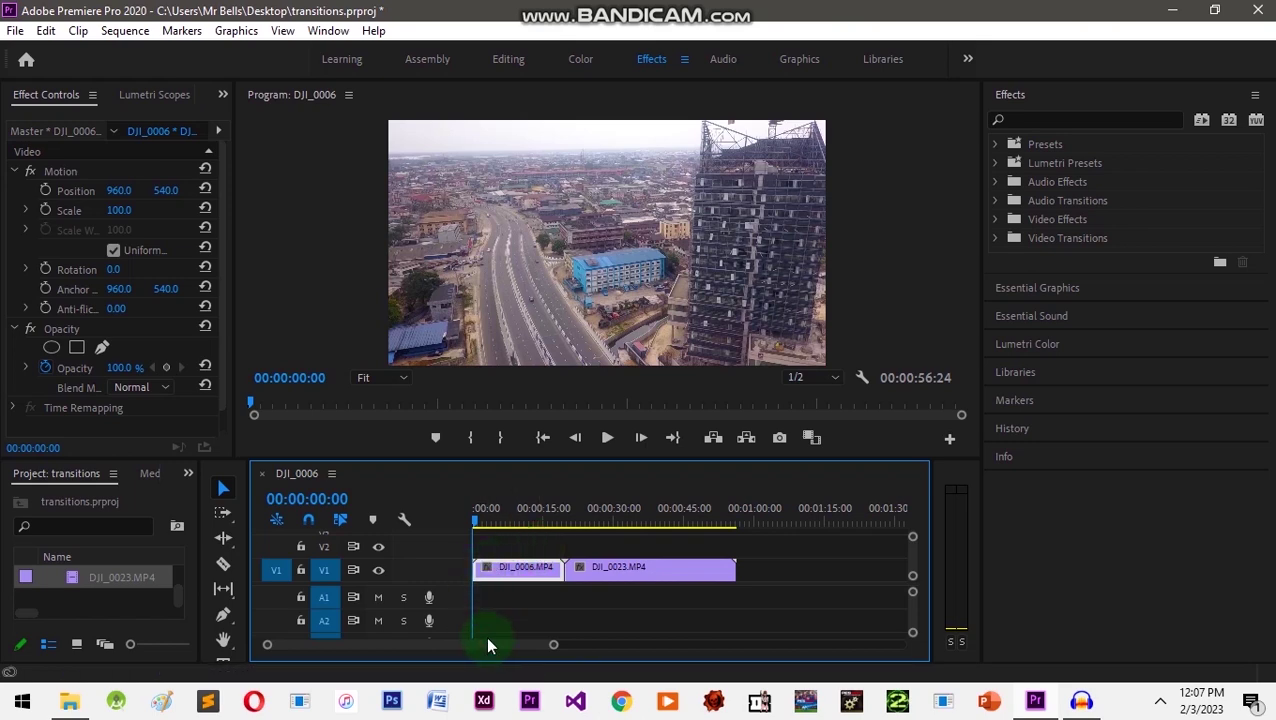
- Apply the default transition to the start of DJI_0006, play it, and park the playhead at 00:00:19:20
right_click(477, 569)
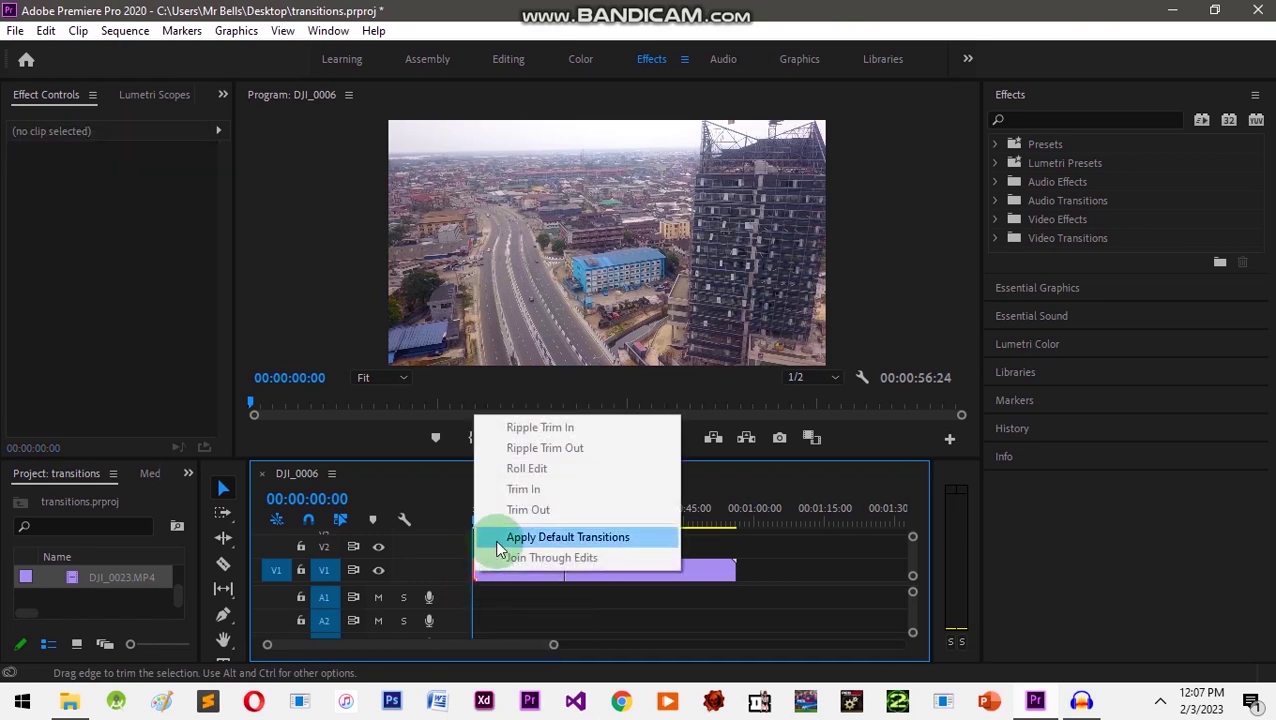
click(497, 549)
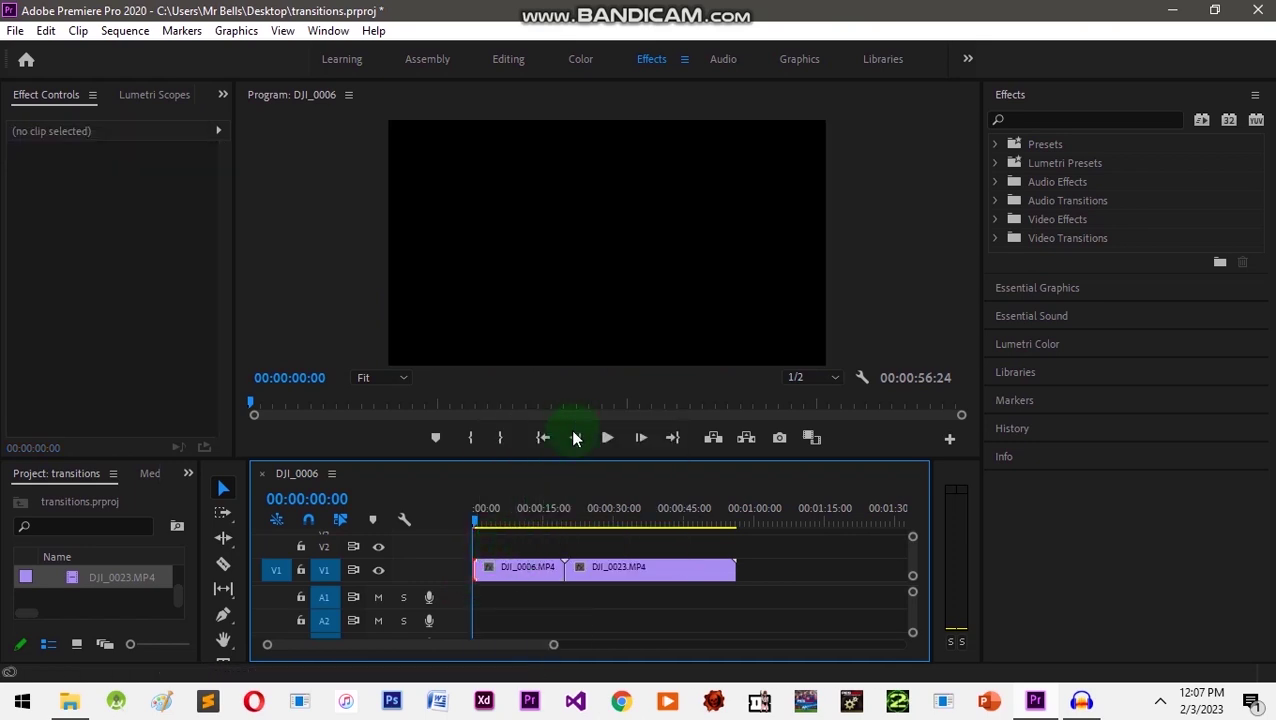
click(608, 438)
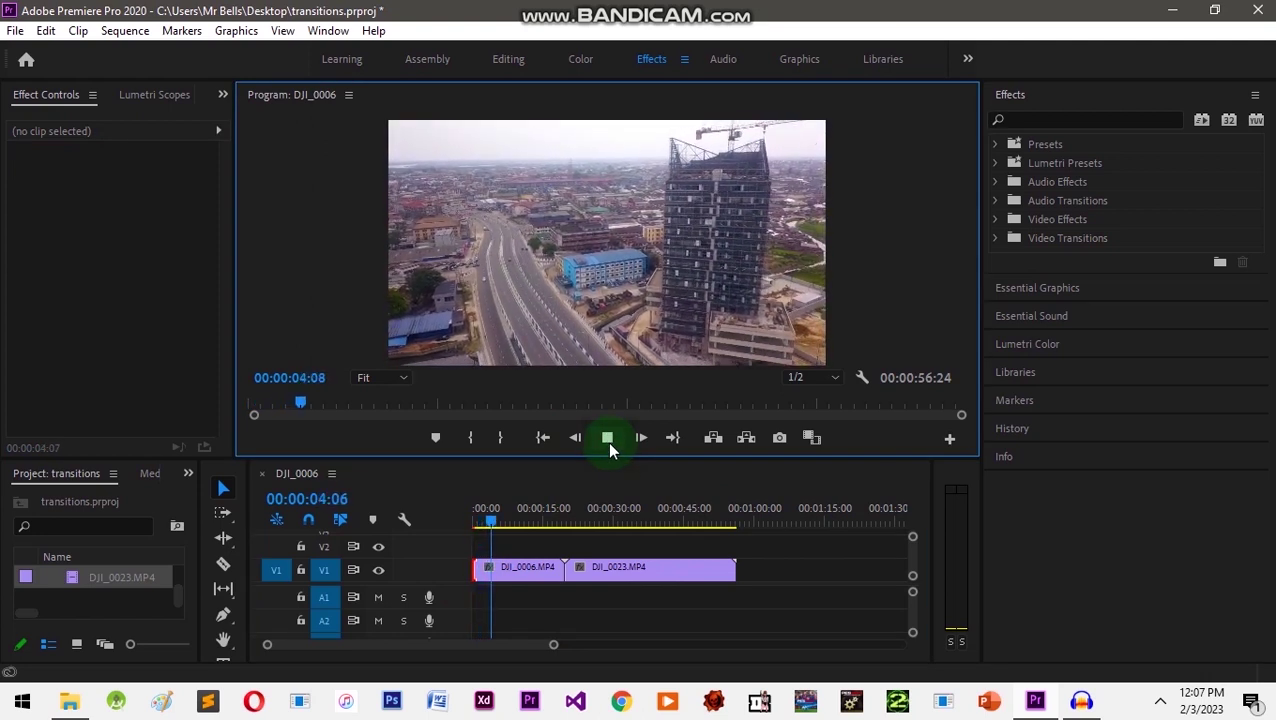
click(565, 508)
click(559, 567)
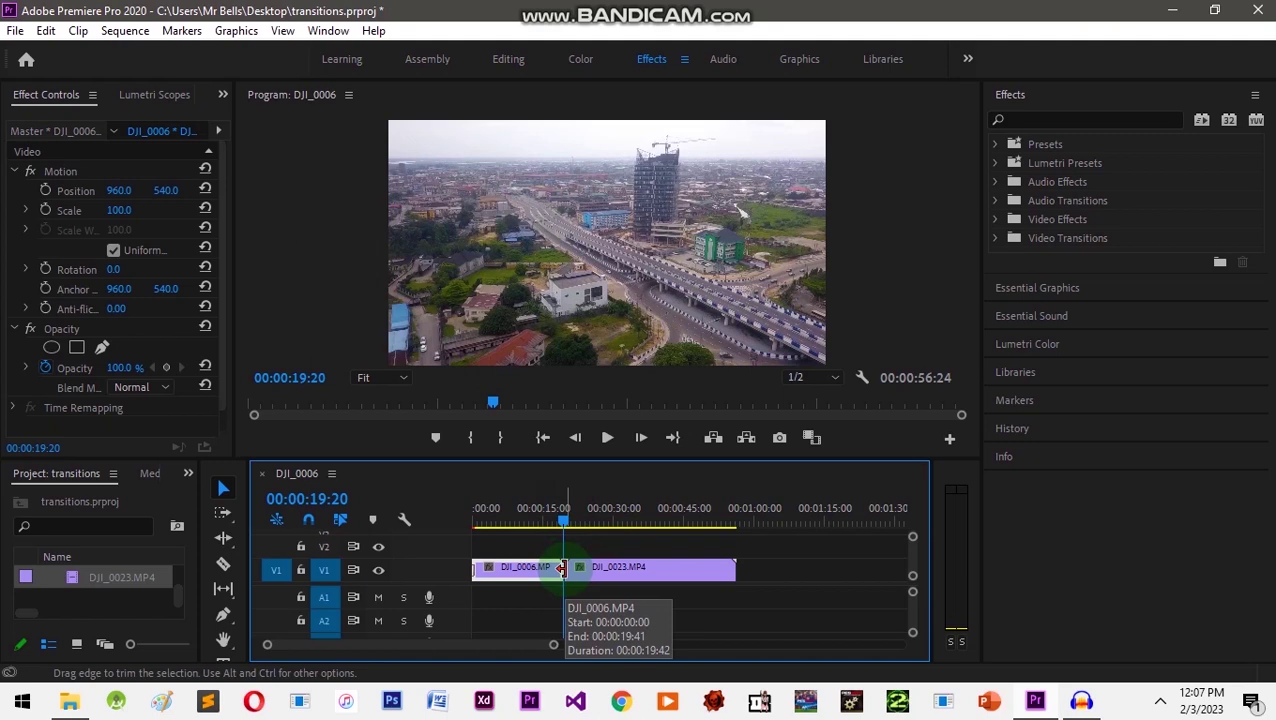
- Add the default transition at the 00:00:19:20 cut, accept the repeated-frames warning, and preview it
right_click(561, 568)
click(607, 537)
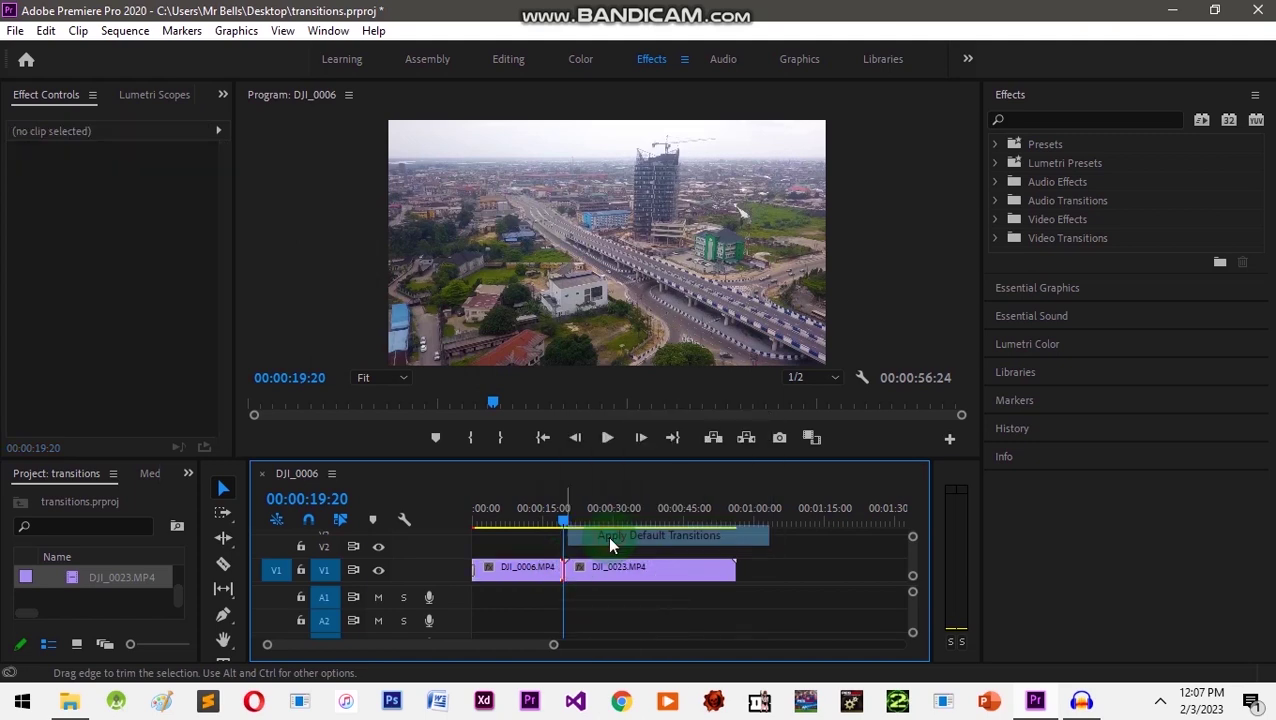
click(744, 375)
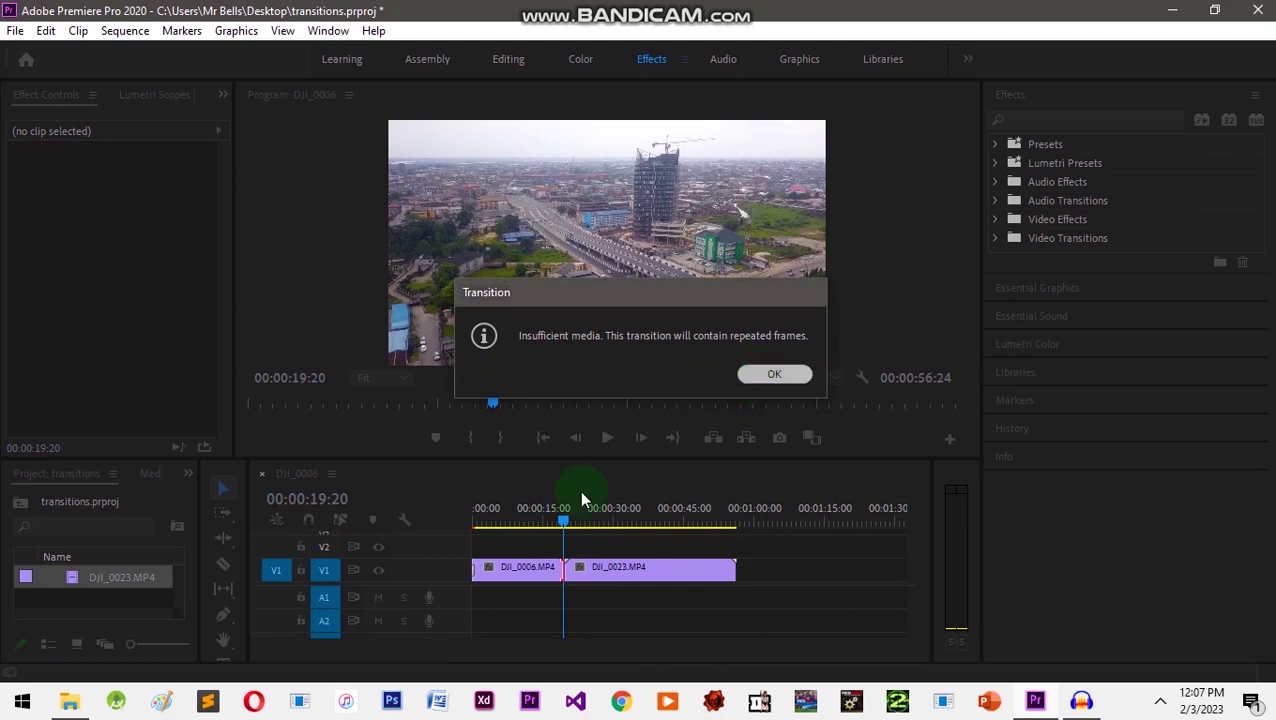
click(549, 510)
key(space)
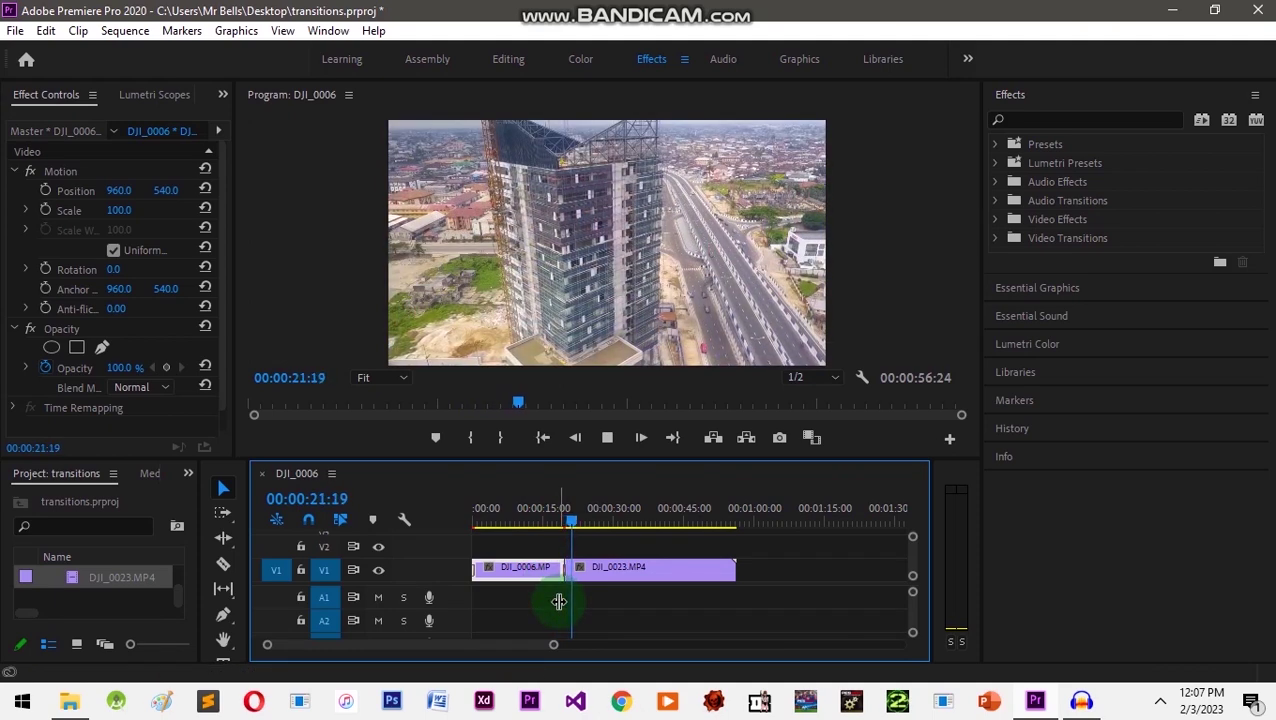
click(564, 510)
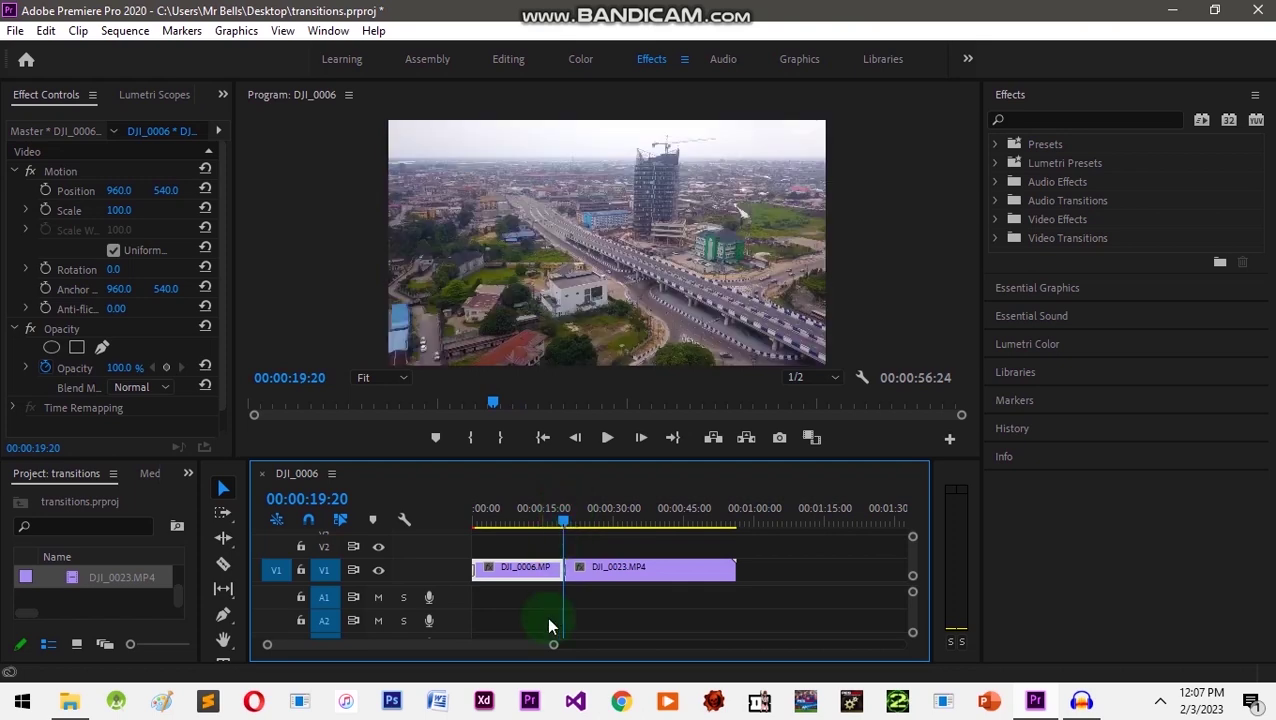
drag(551, 645, 447, 649)
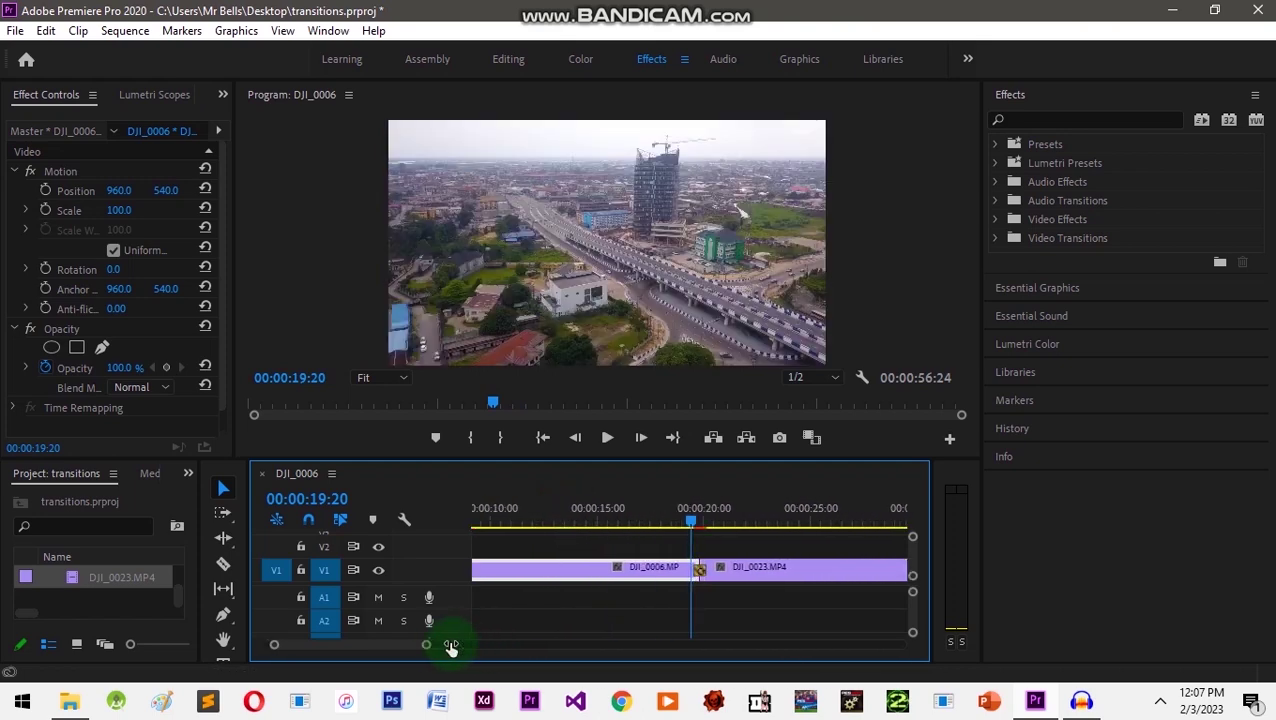
- Clear the Cross Dissolve from the cut between the two clips
click(701, 572)
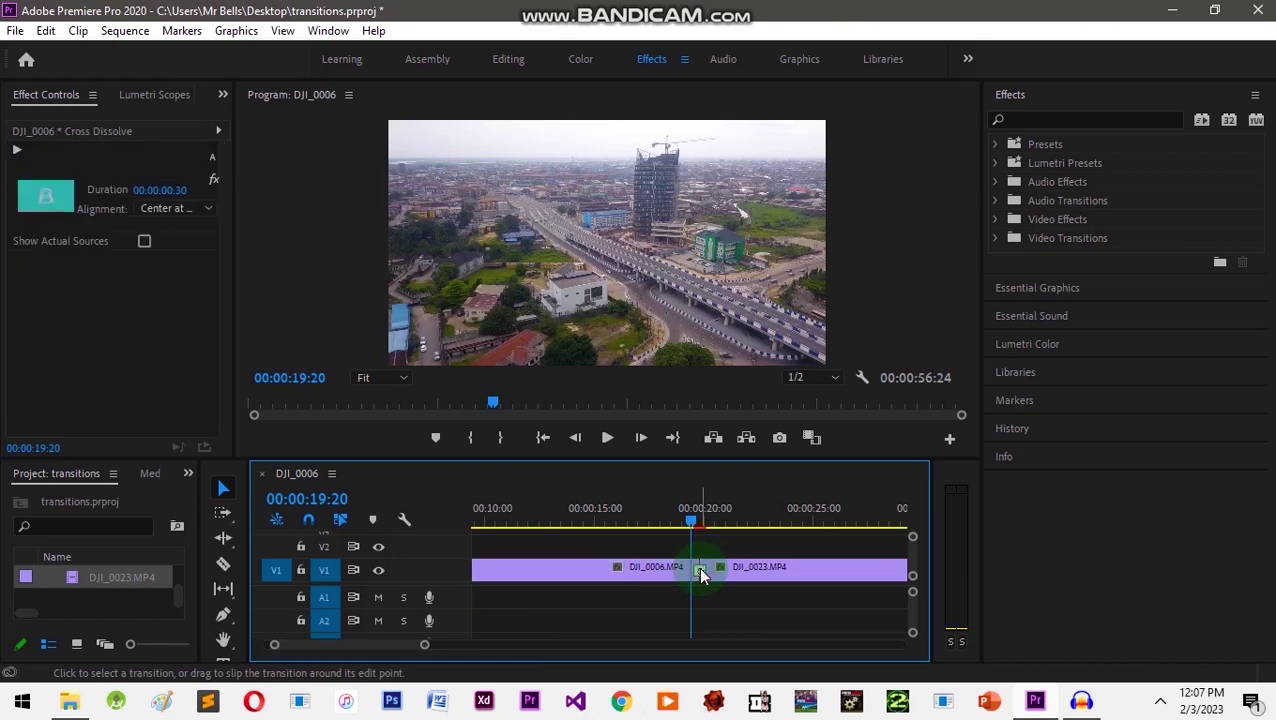
right_click(701, 572)
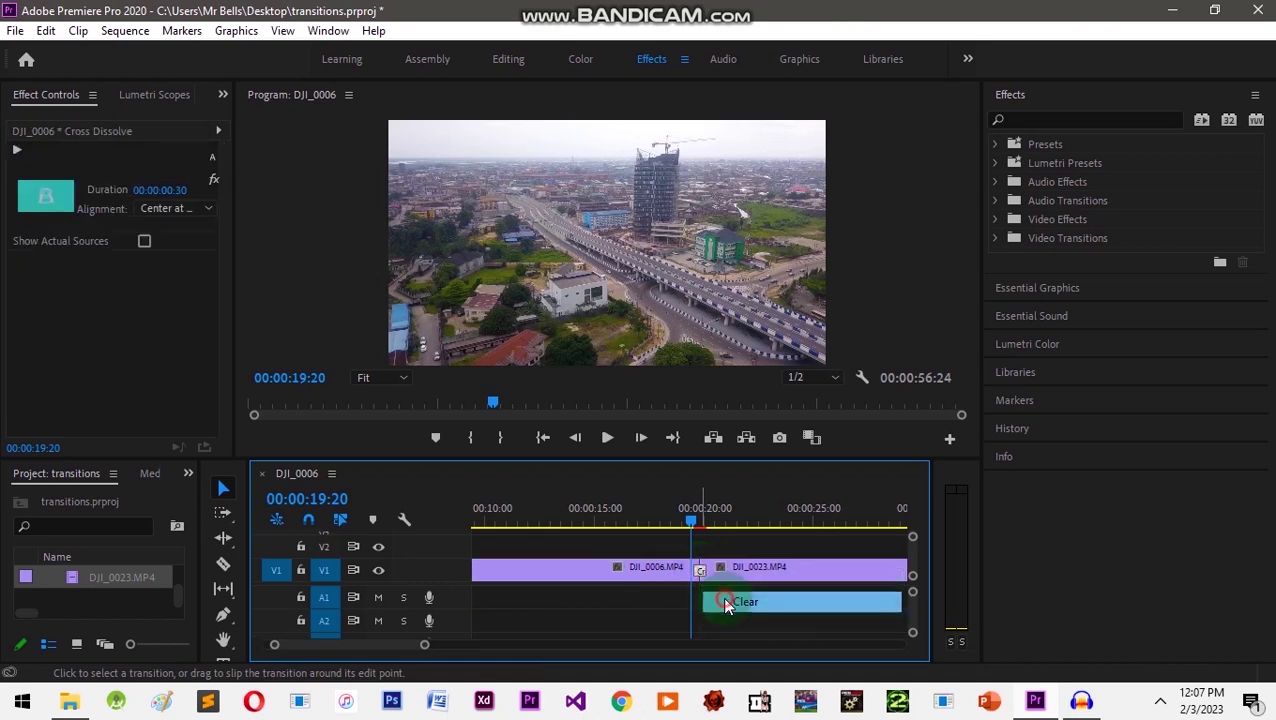
click(725, 600)
- Clear the Cross Dissolve from the start of DJI_0006
drag(404, 642, 368, 642)
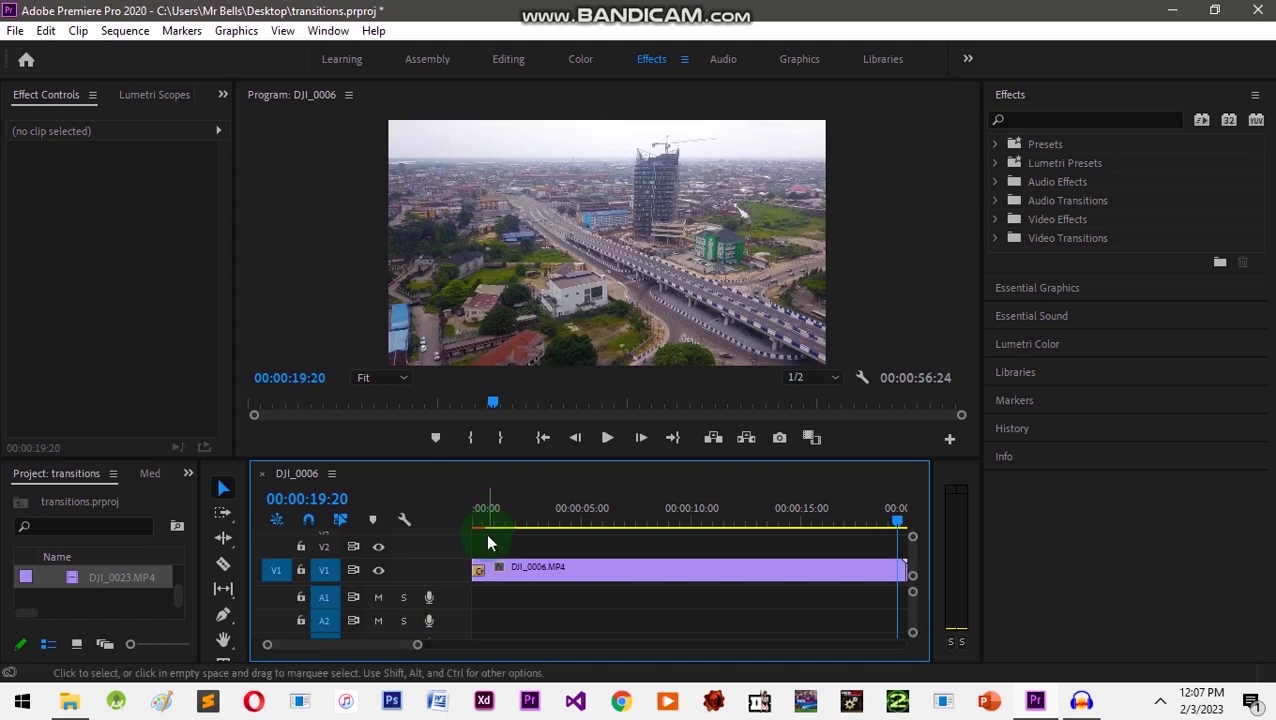
right_click(479, 571)
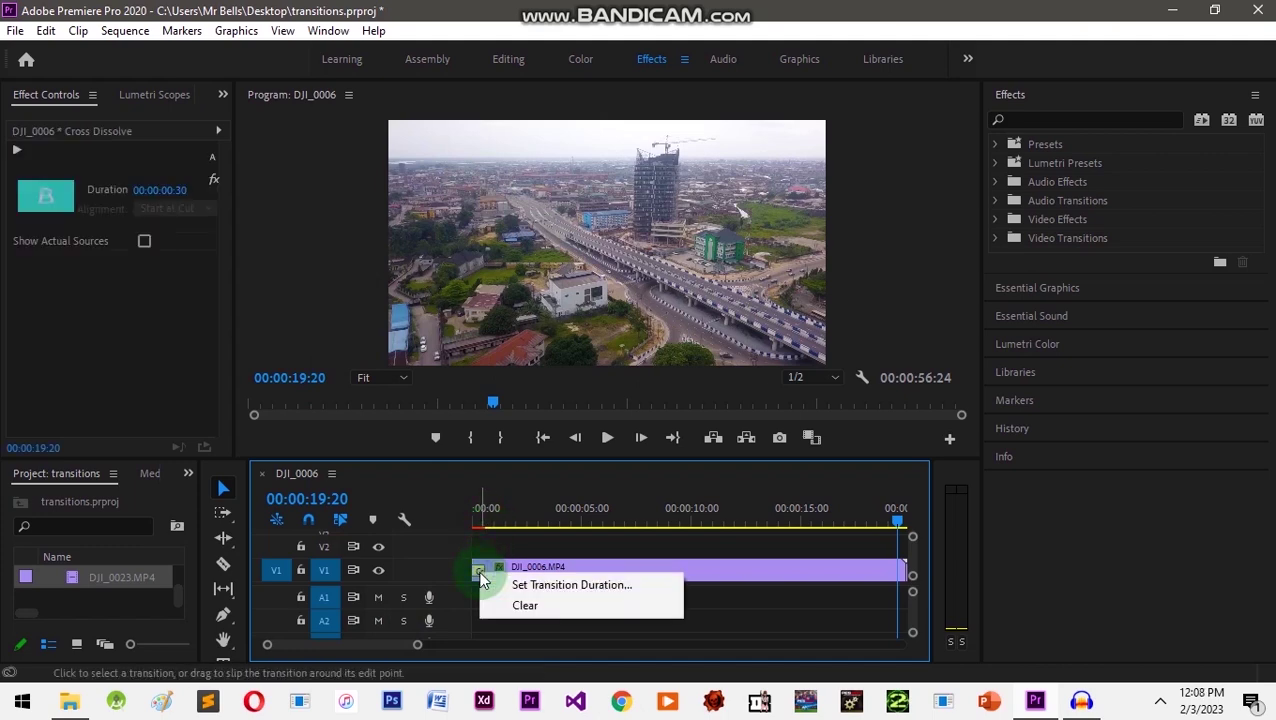
click(527, 604)
drag(419, 644, 522, 644)
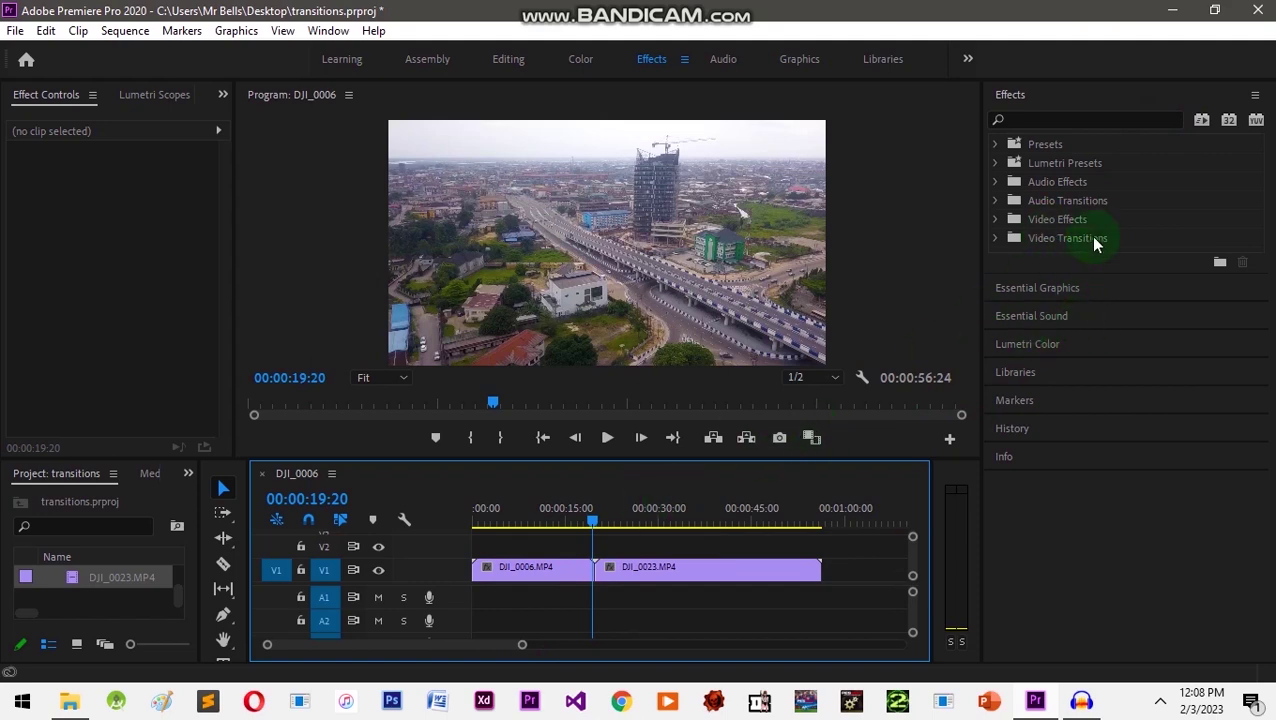
- Drag Cross Dissolve from Video Transitions > Dissolve onto the cut, accepting the repeated-frames warning
click(995, 238)
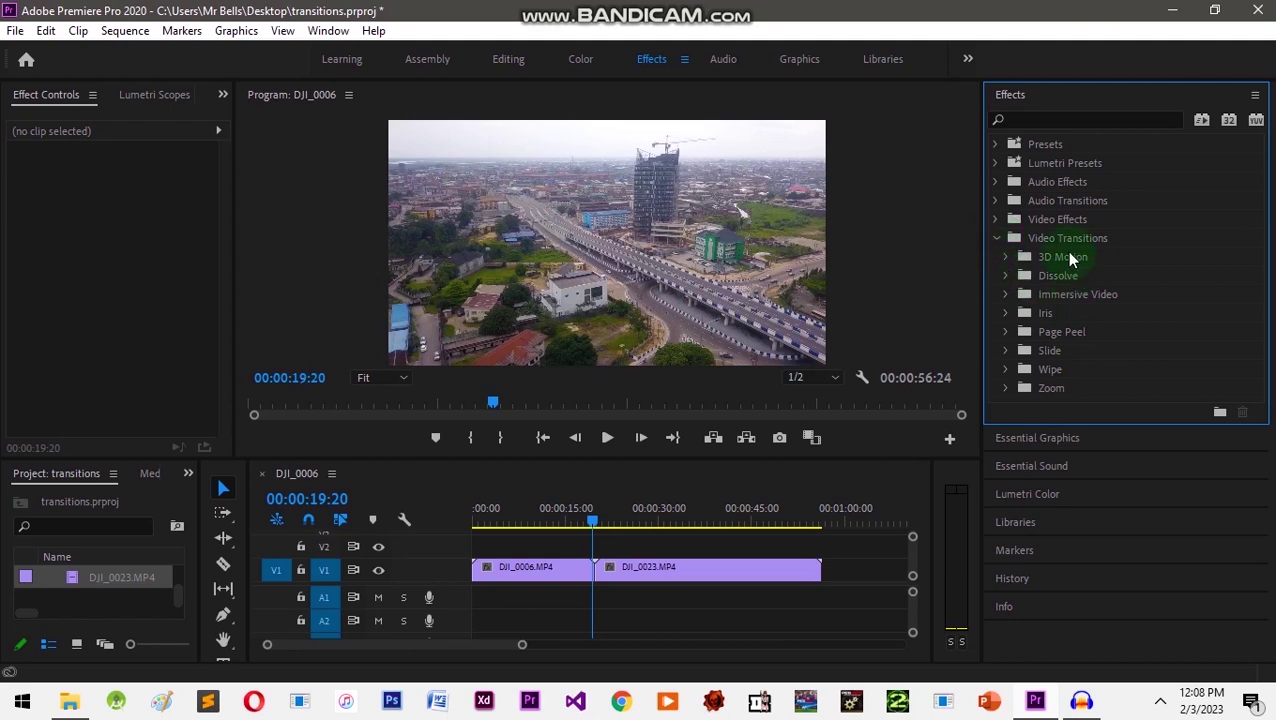
click(1005, 275)
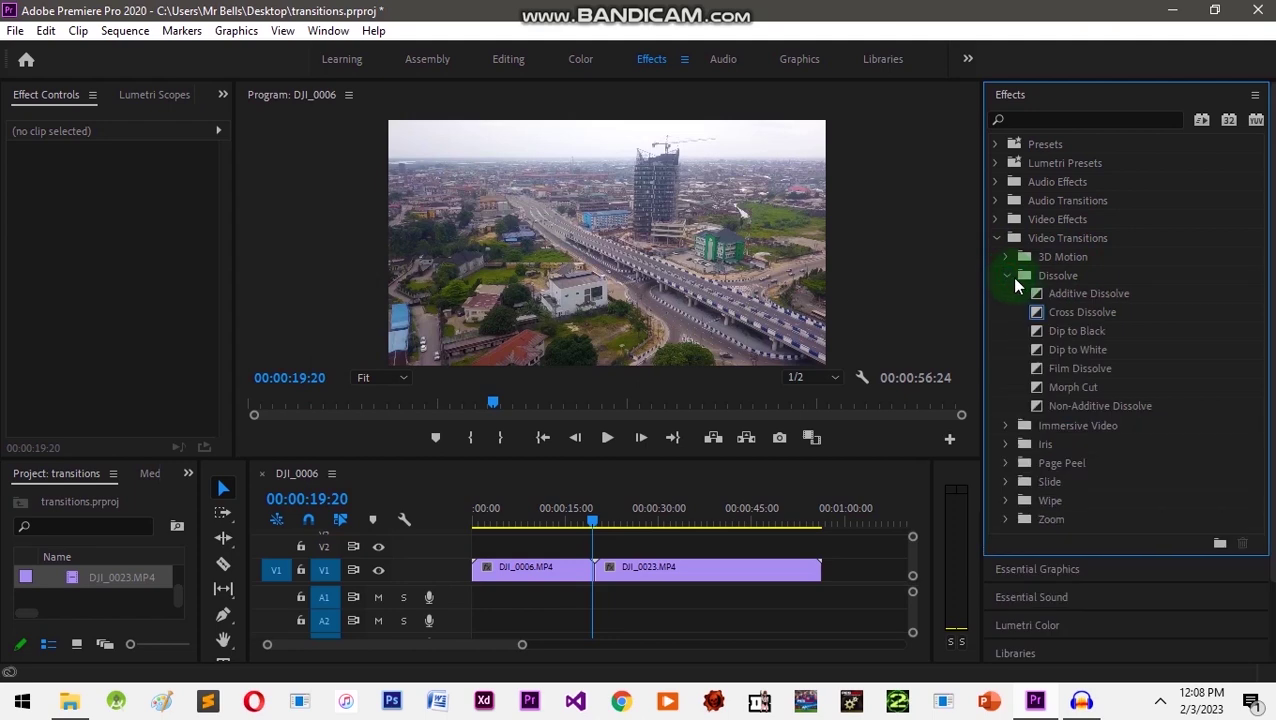
click(1090, 313)
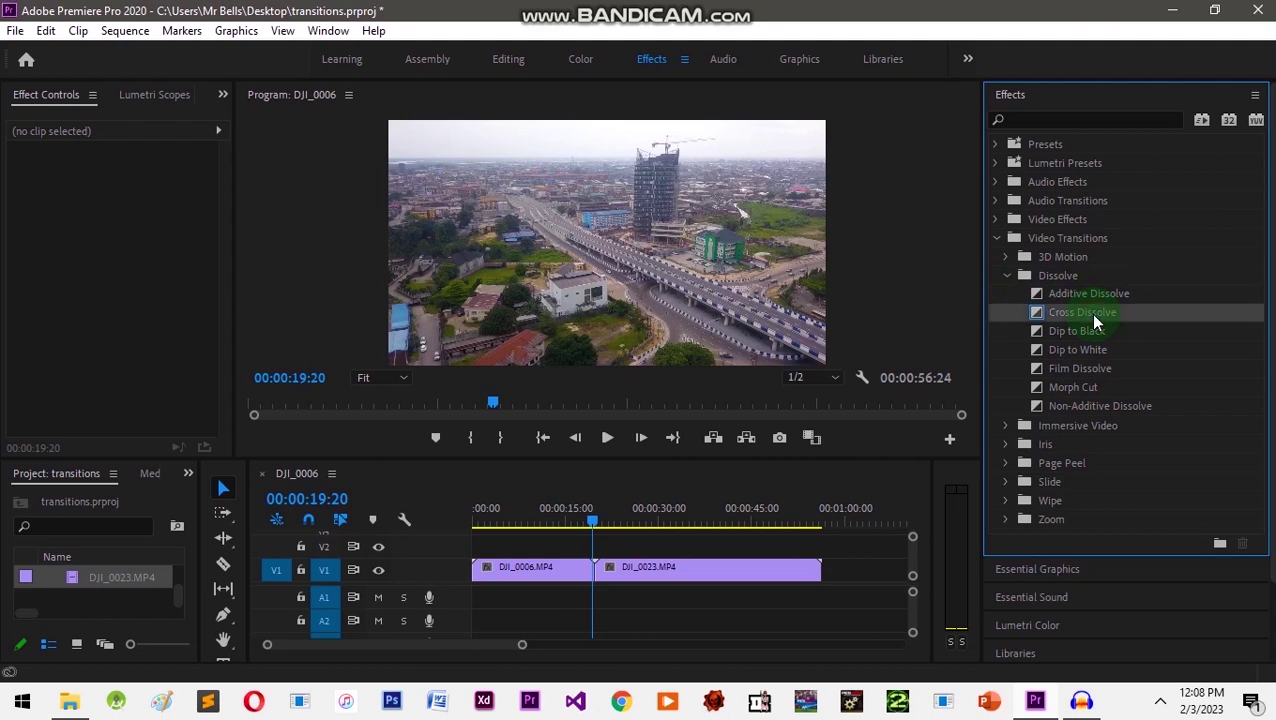
drag(1090, 313, 594, 563)
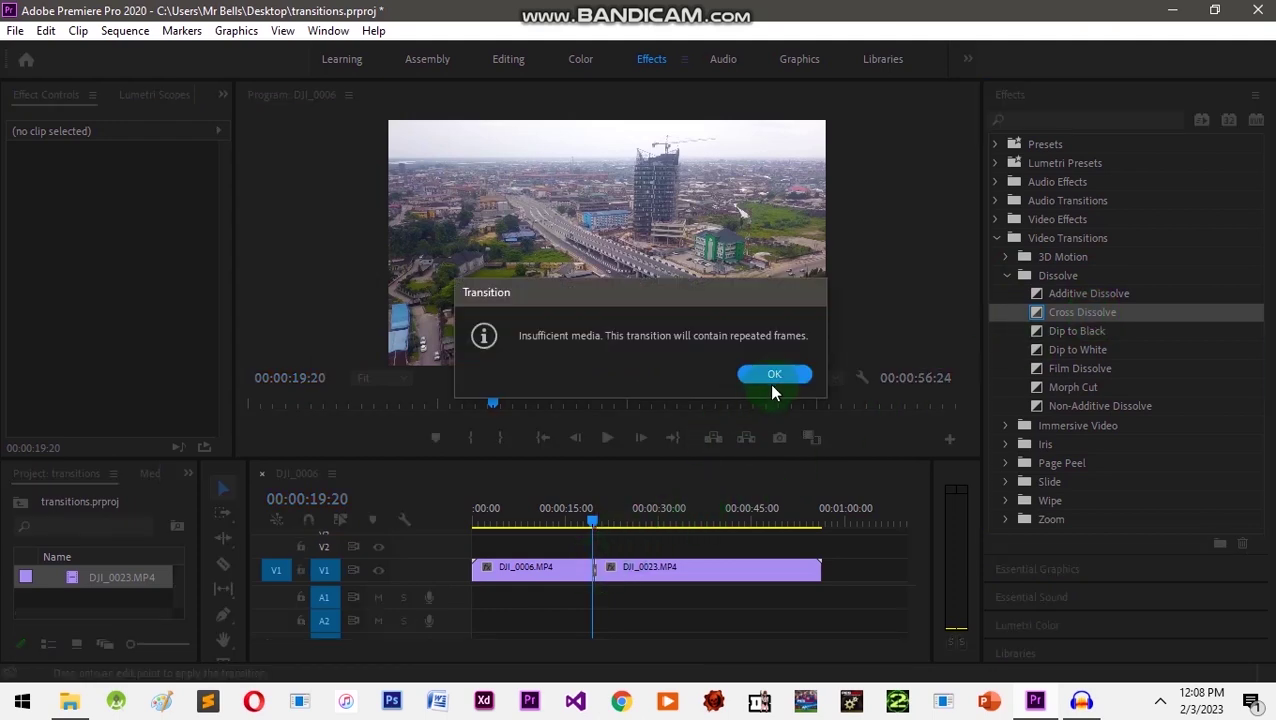
click(771, 380)
- Play the Cross Dissolve twice from just before the cut
click(590, 522)
click(587, 521)
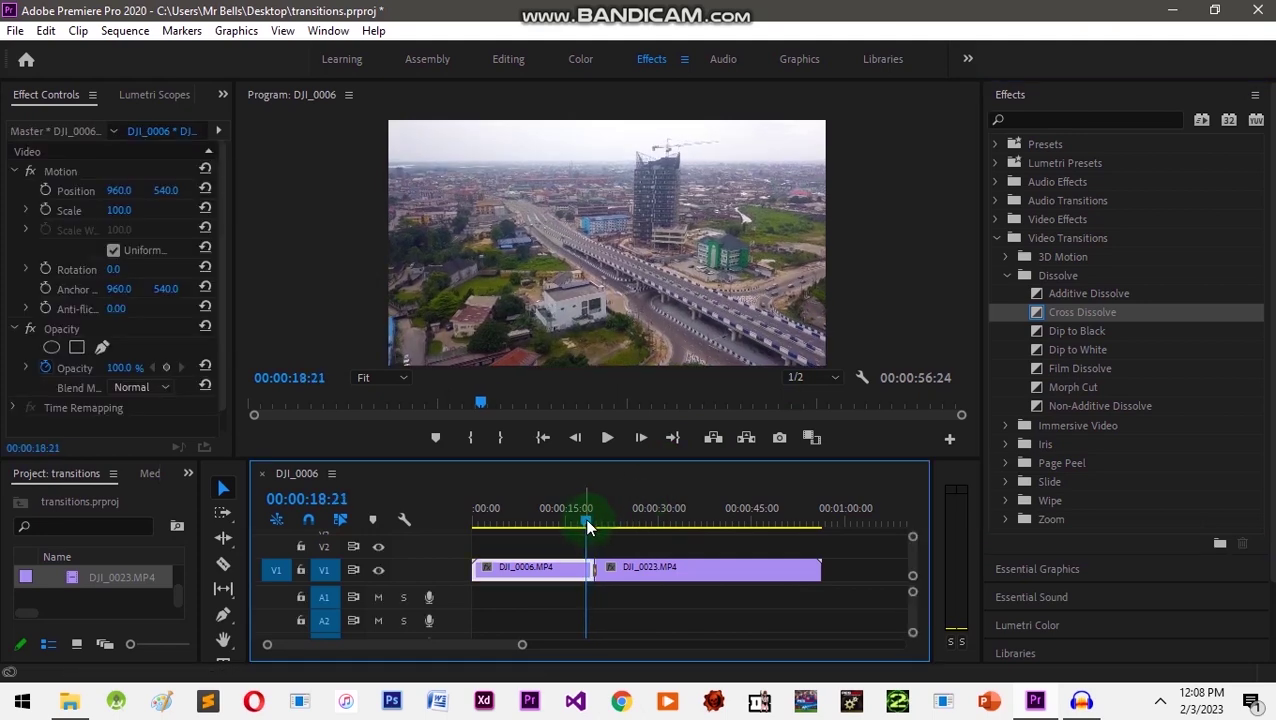
key(space)
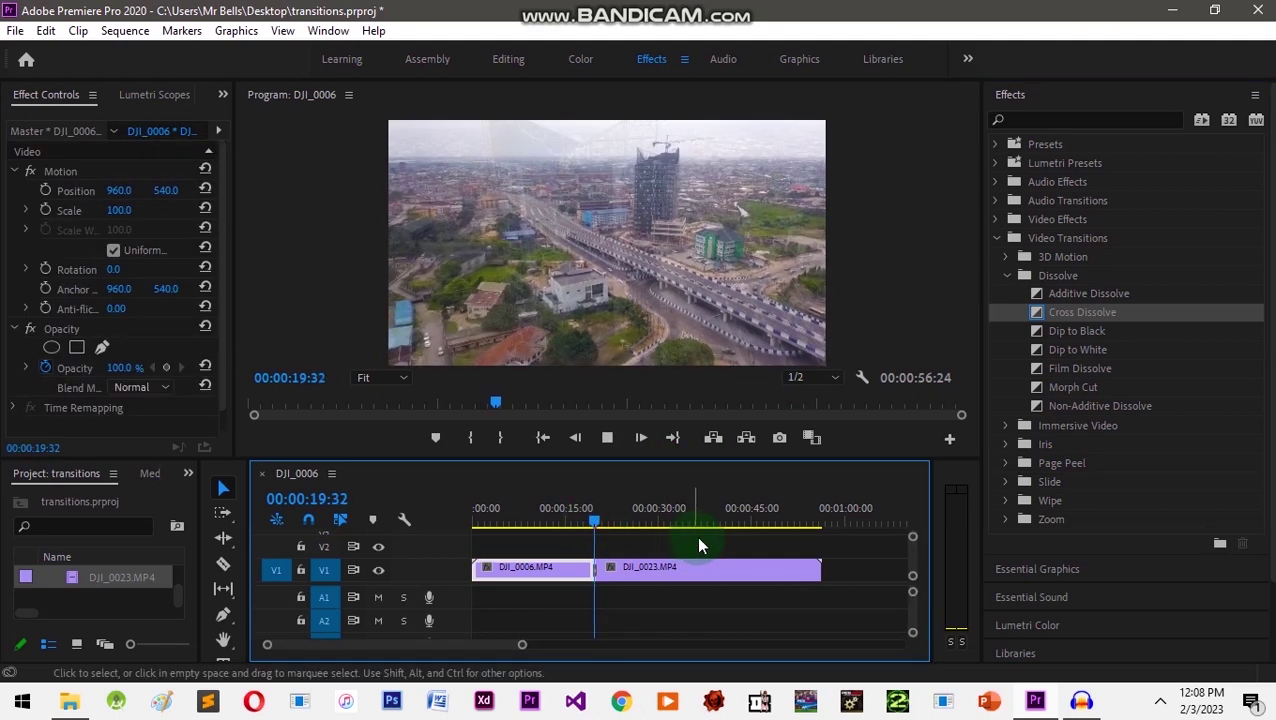
click(591, 510)
key(space)
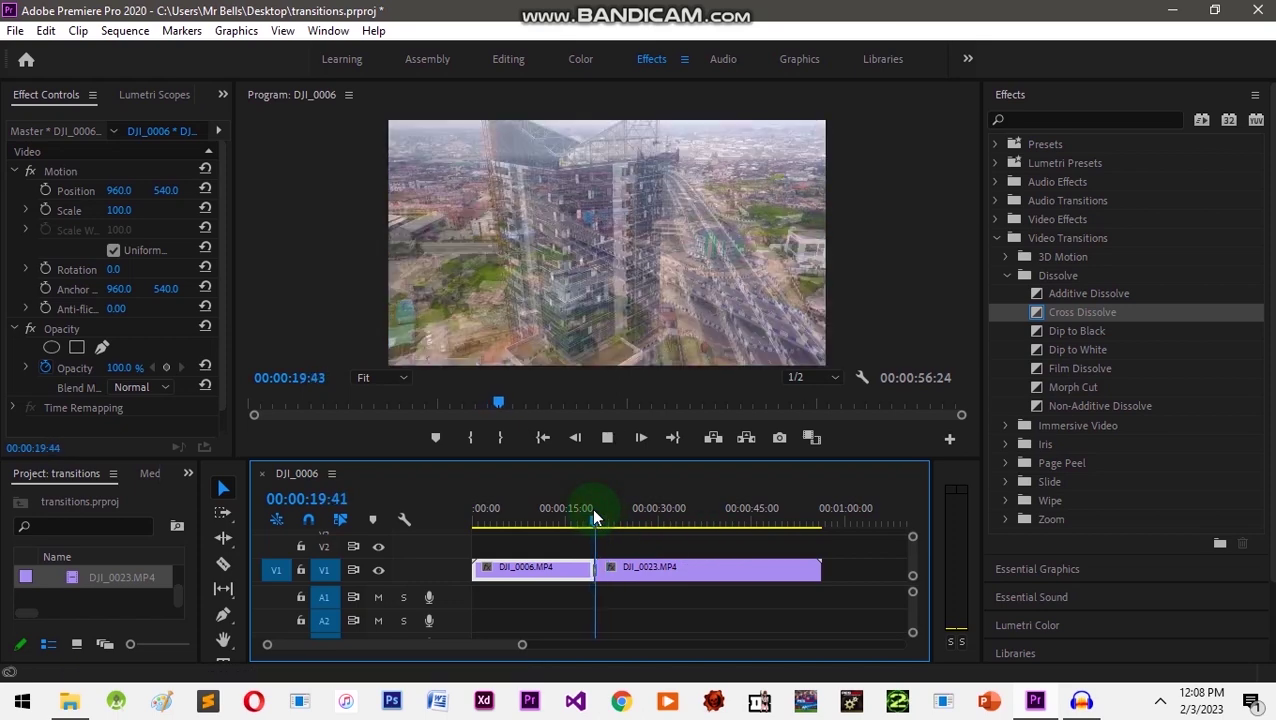
click(593, 512)
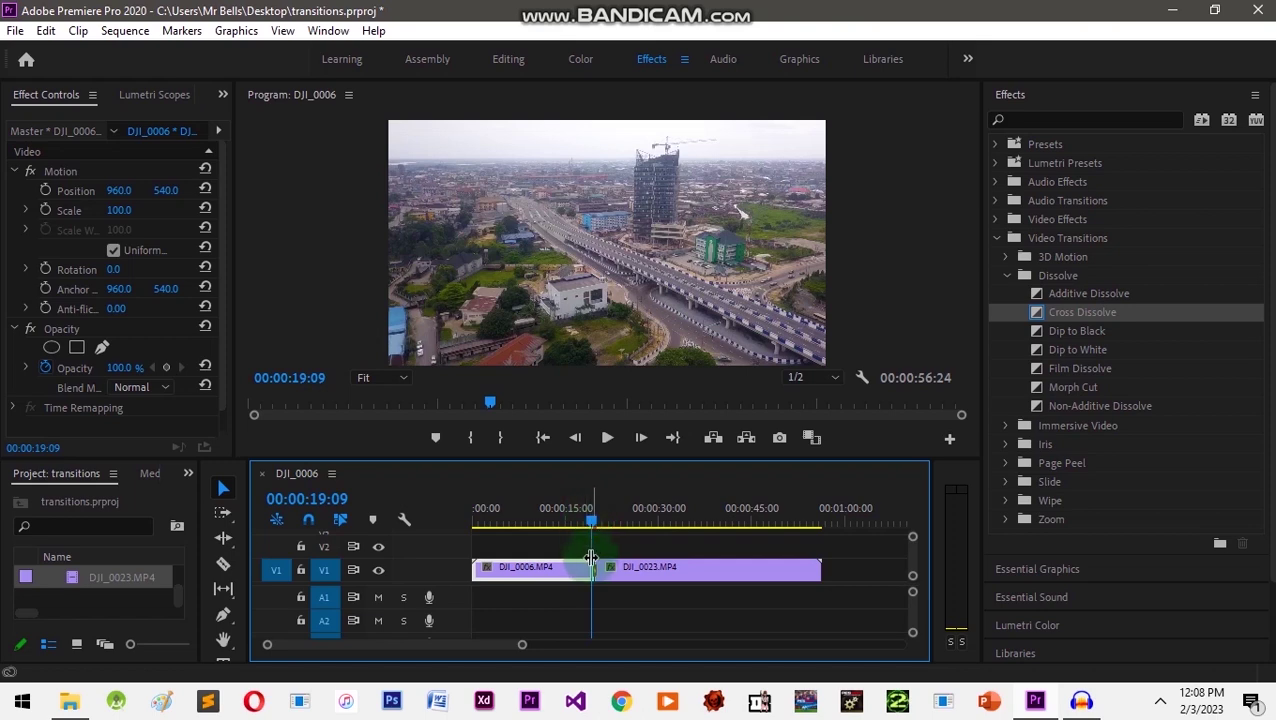
- Replace the Cross Dissolve at the cut with Dip to Black, accepting the warning
right_click(594, 570)
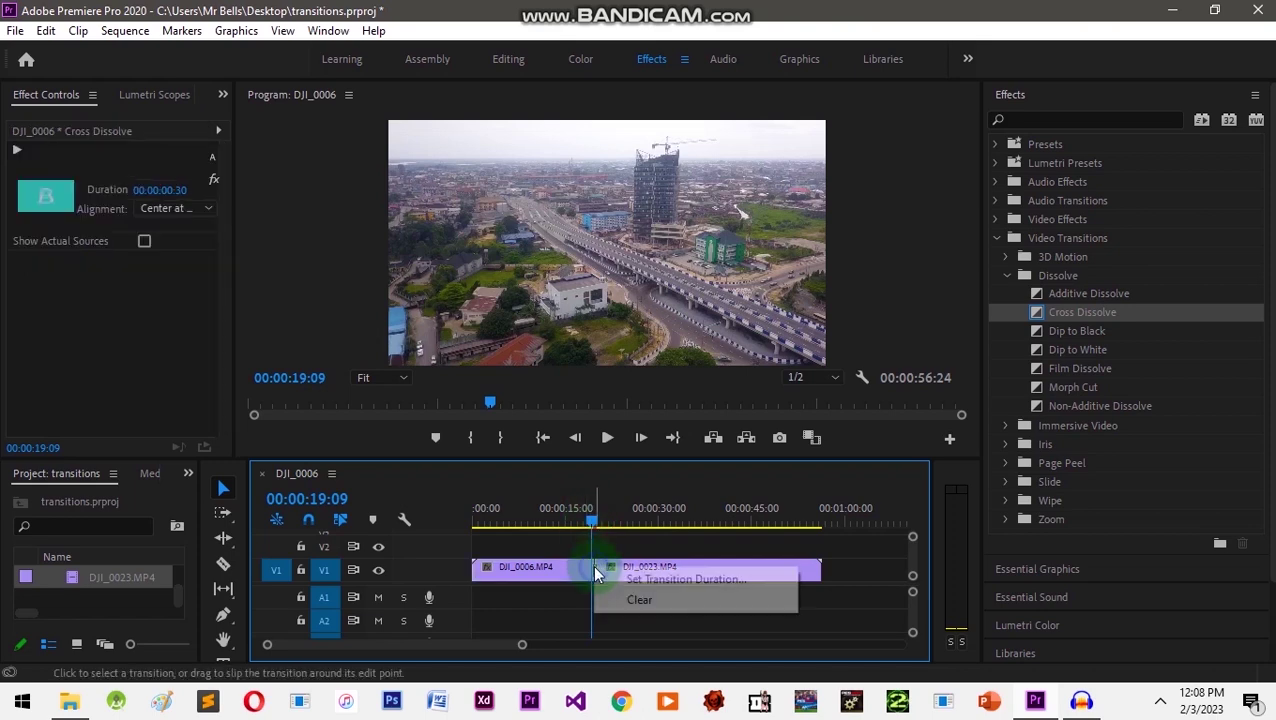
click(640, 599)
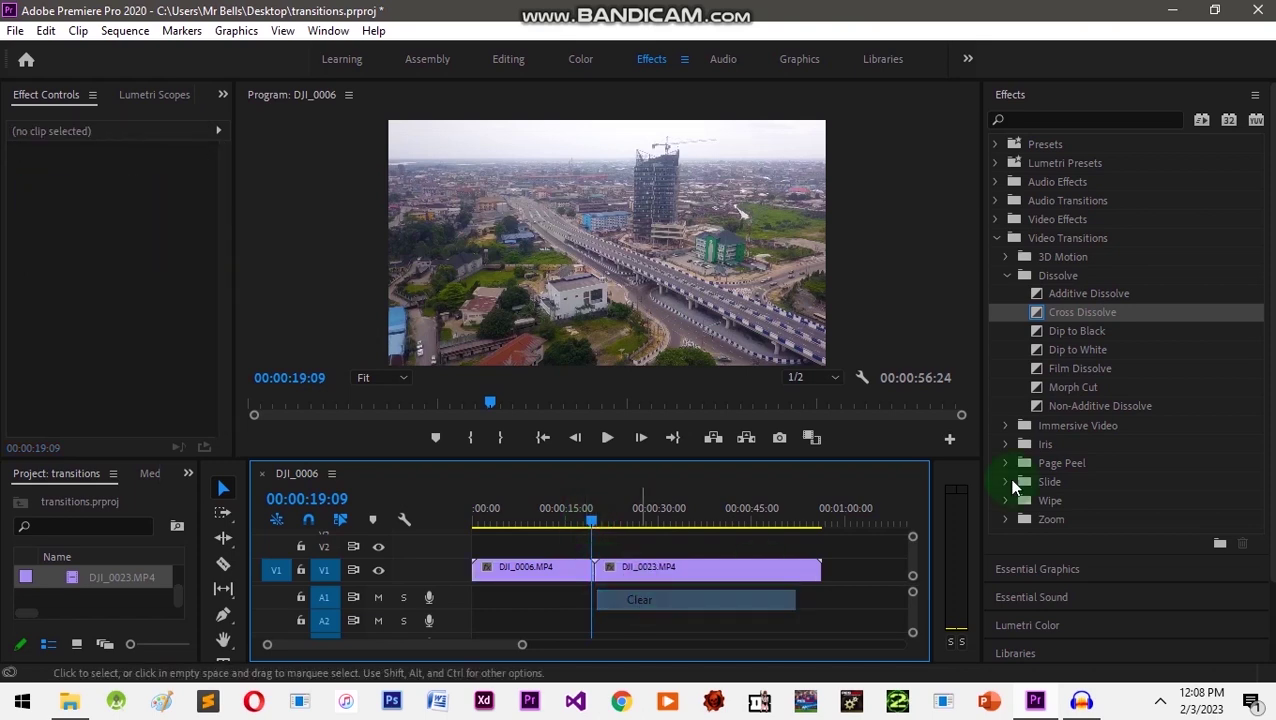
click(1089, 333)
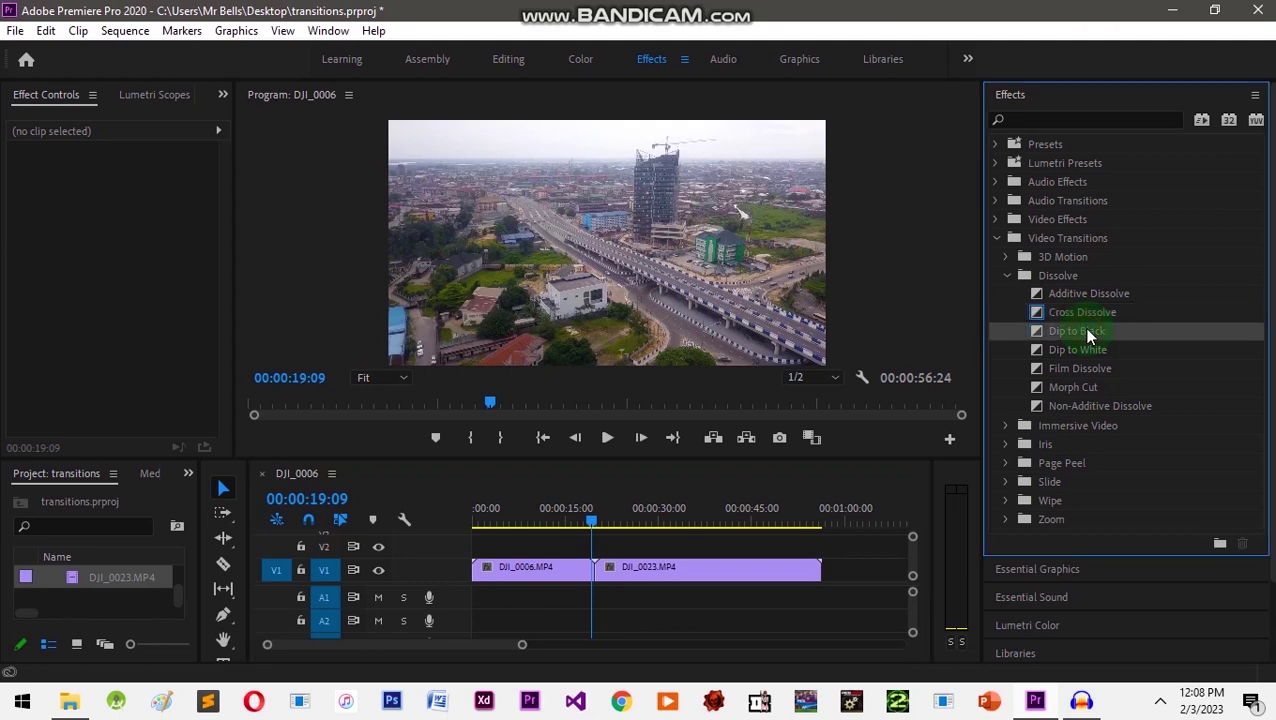
drag(1089, 333, 603, 576)
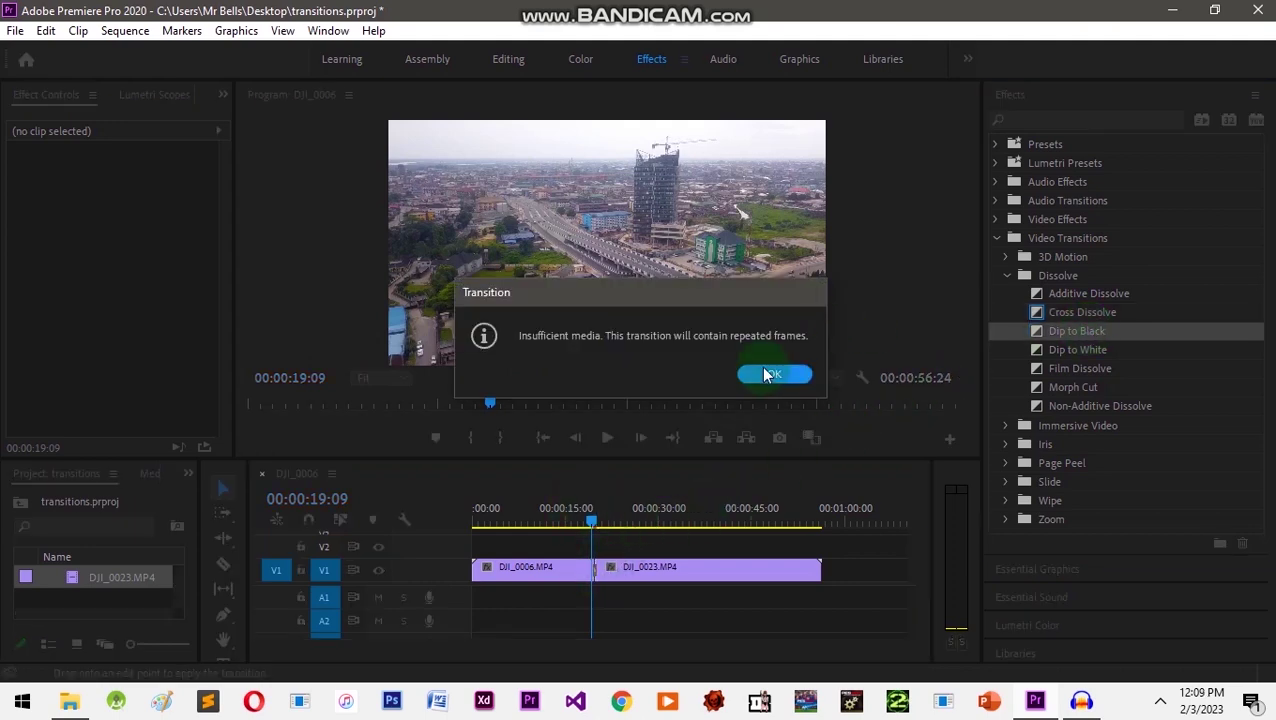
click(772, 376)
- Preview the Dip to Black twice from just before the cut, then select it
click(581, 512)
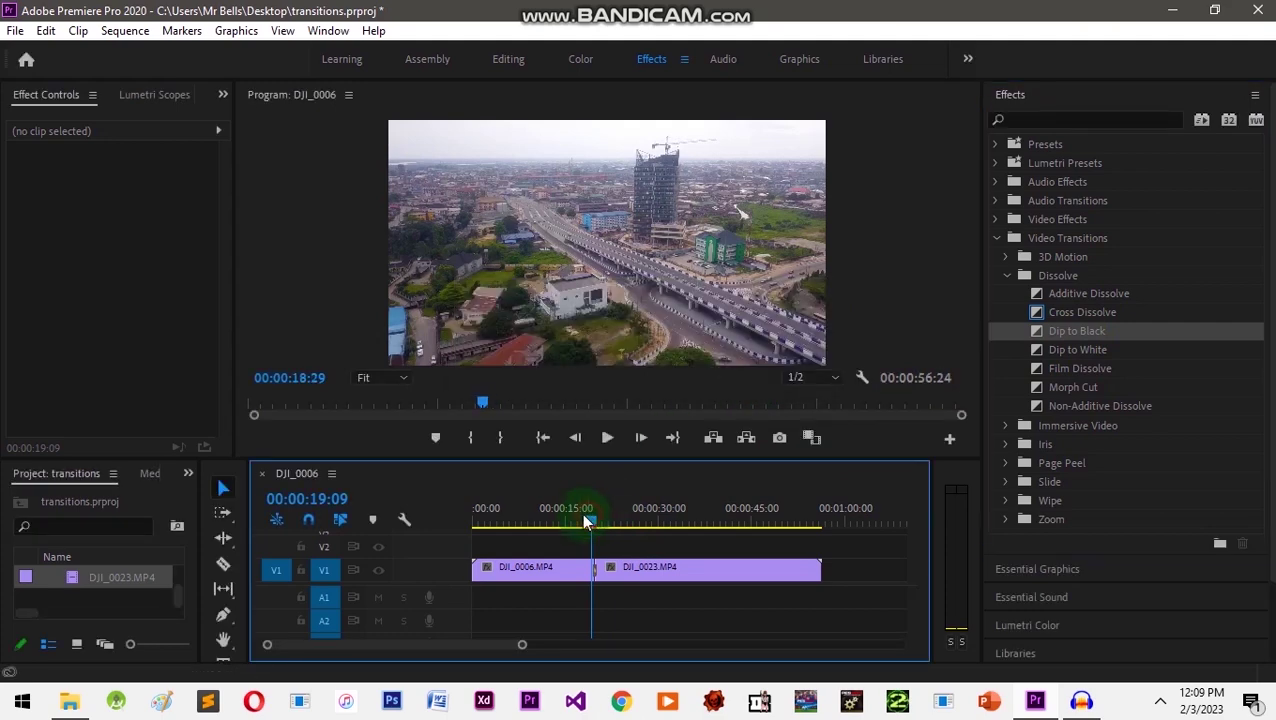
key(space)
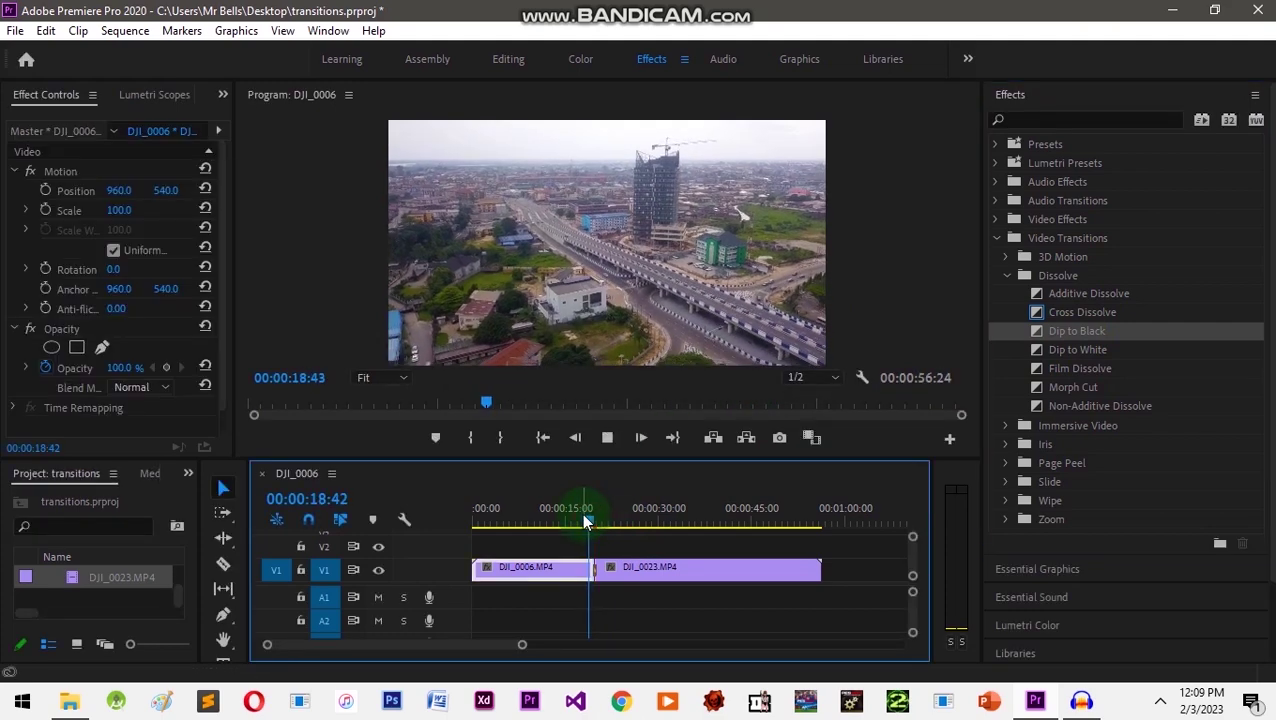
click(584, 512)
click(609, 439)
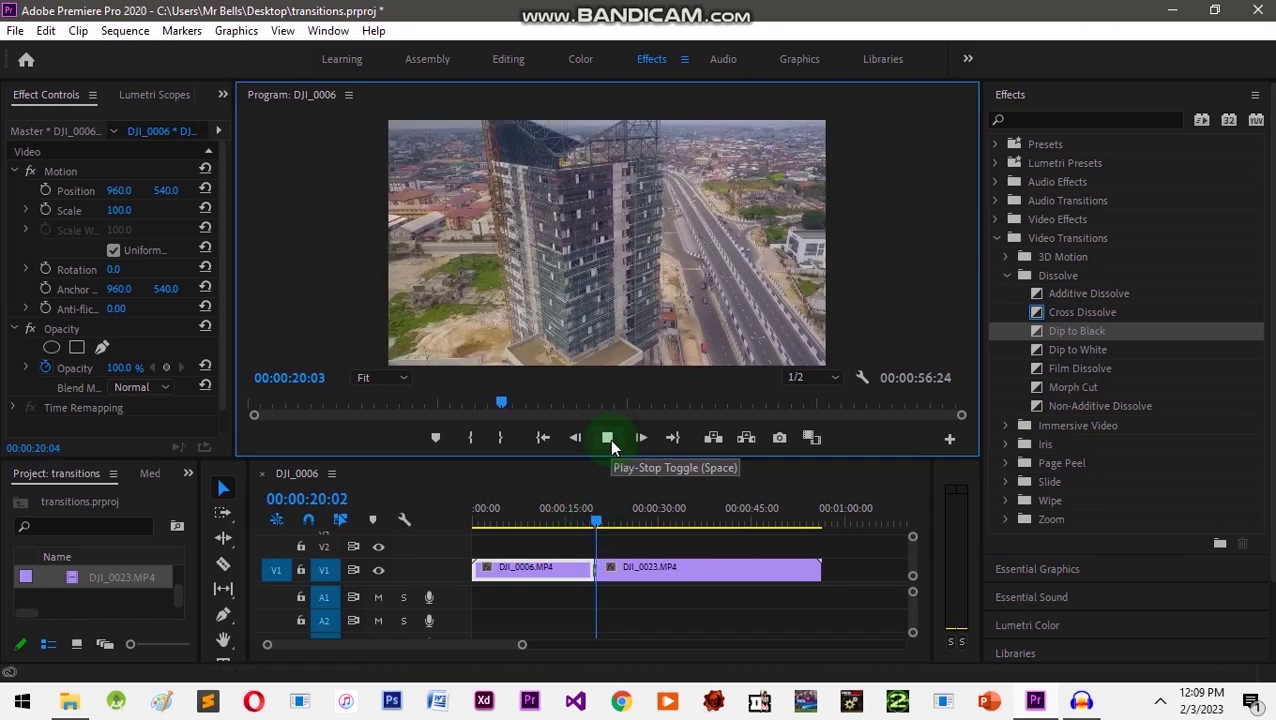
click(592, 566)
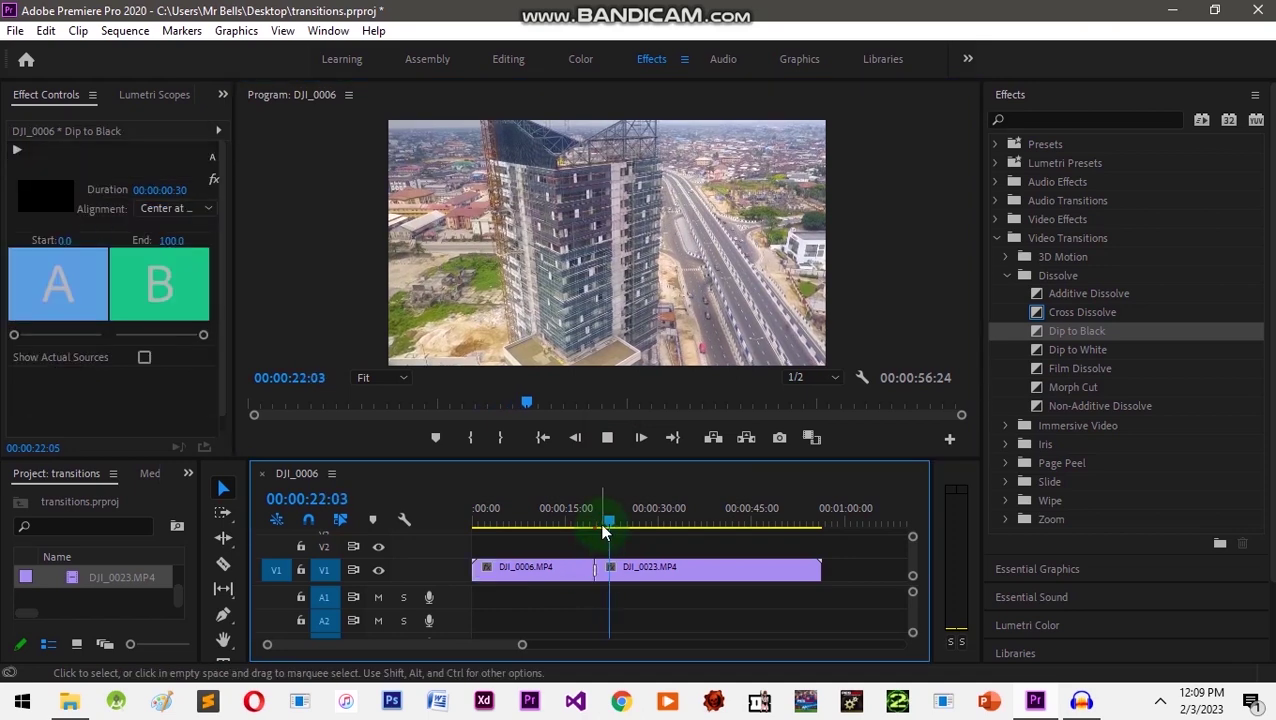
click(595, 520)
right_click(595, 578)
- Replace Dip to Black at the cut with Dip to White, accepting the warning
click(643, 603)
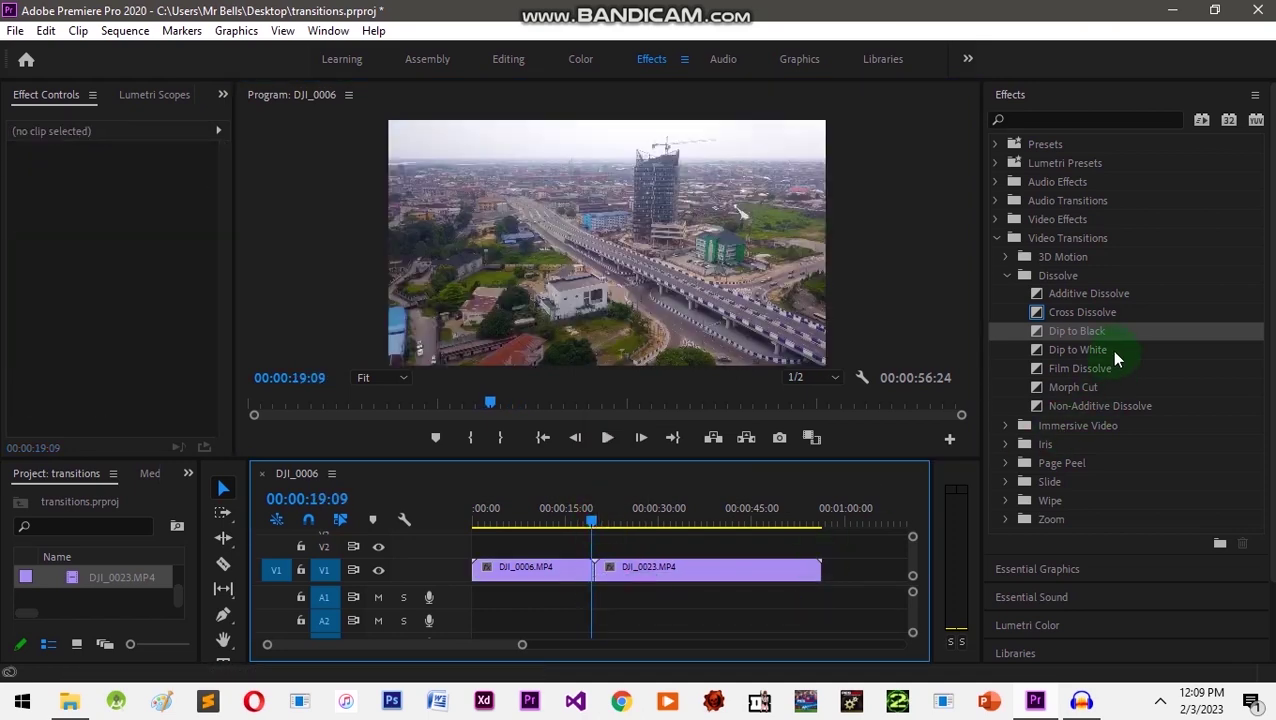
drag(1111, 350, 596, 568)
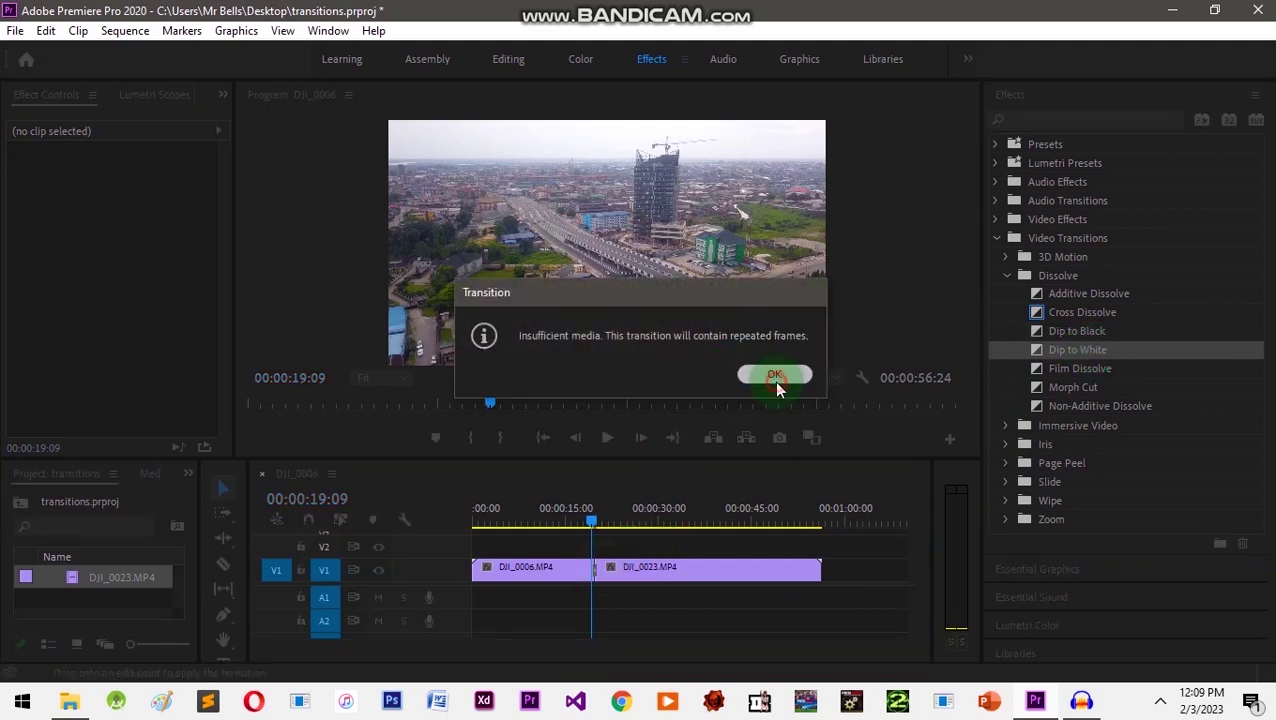
click(774, 381)
- Zoom in around the cut and play the Dip to White twice from about 18:08
drag(518, 648, 448, 644)
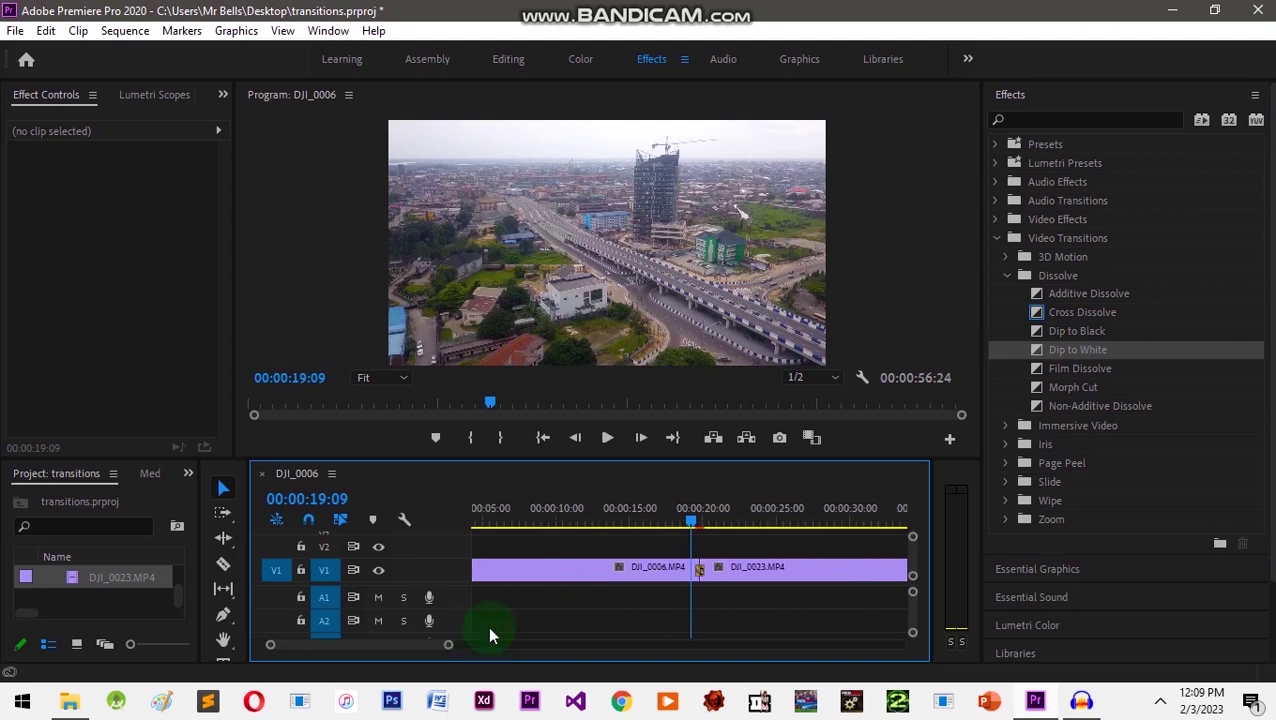
click(686, 522)
drag(686, 522, 682, 522)
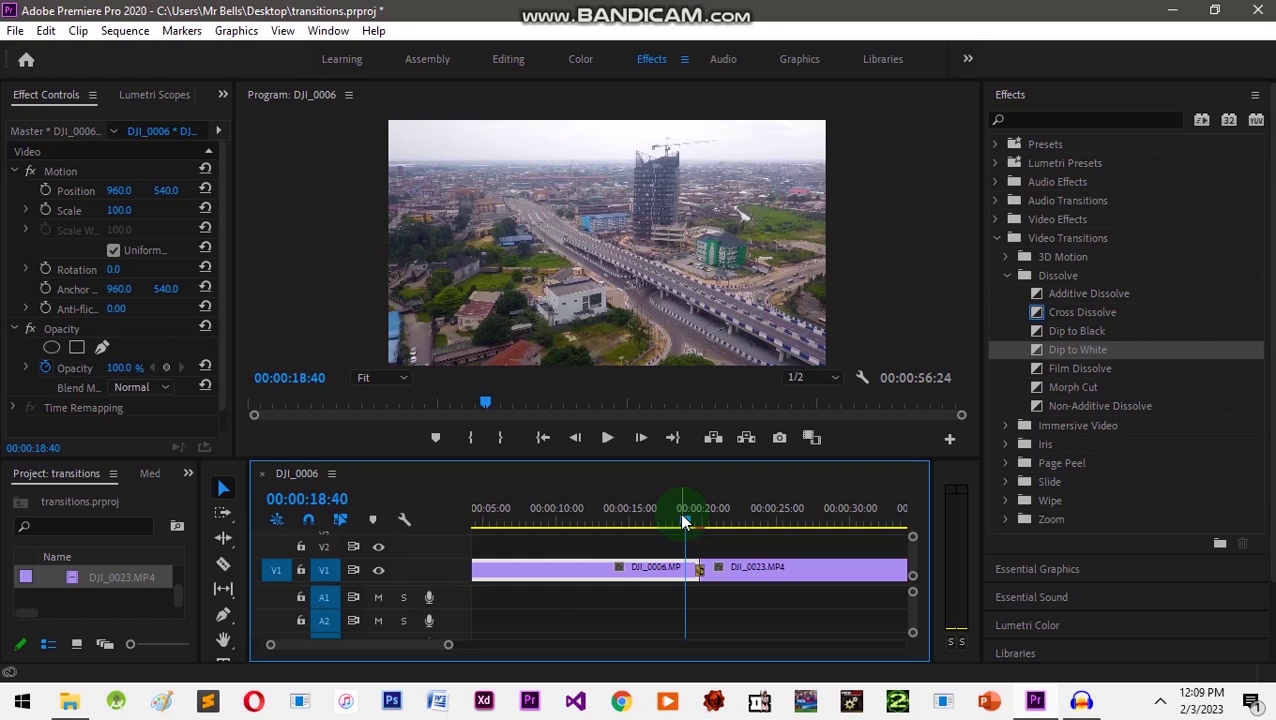
key(space)
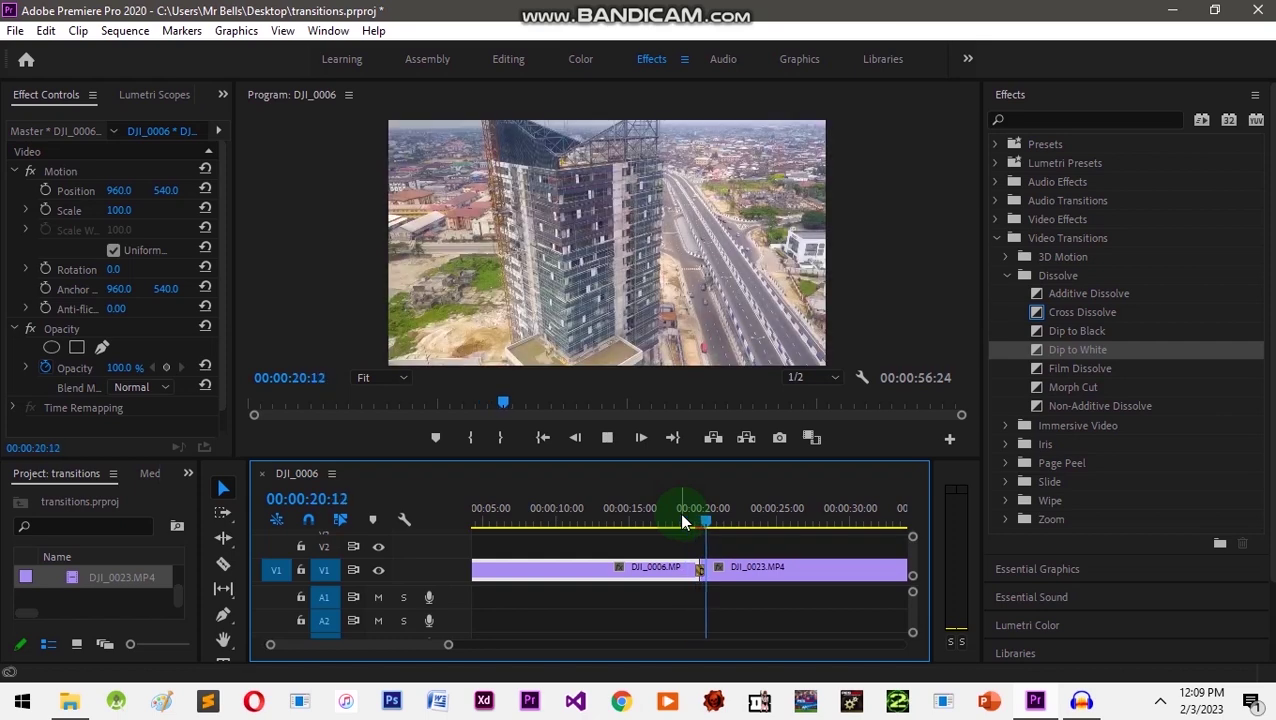
click(678, 516)
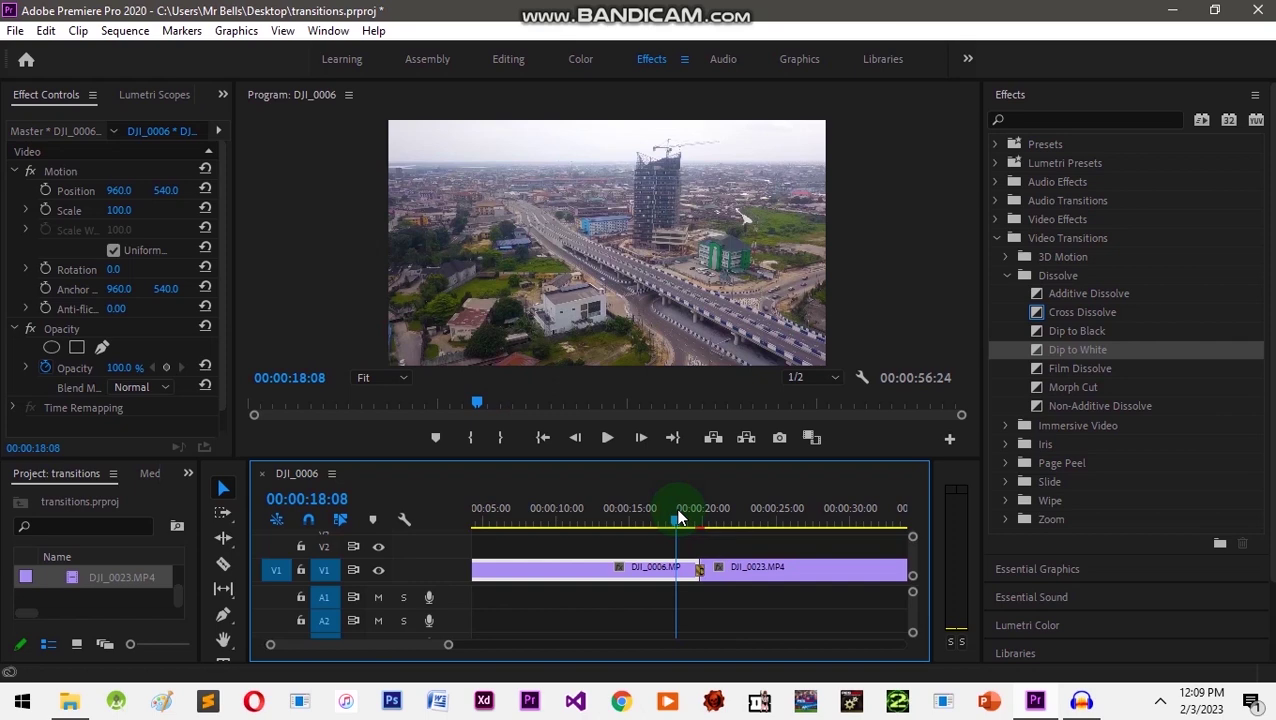
key(space)
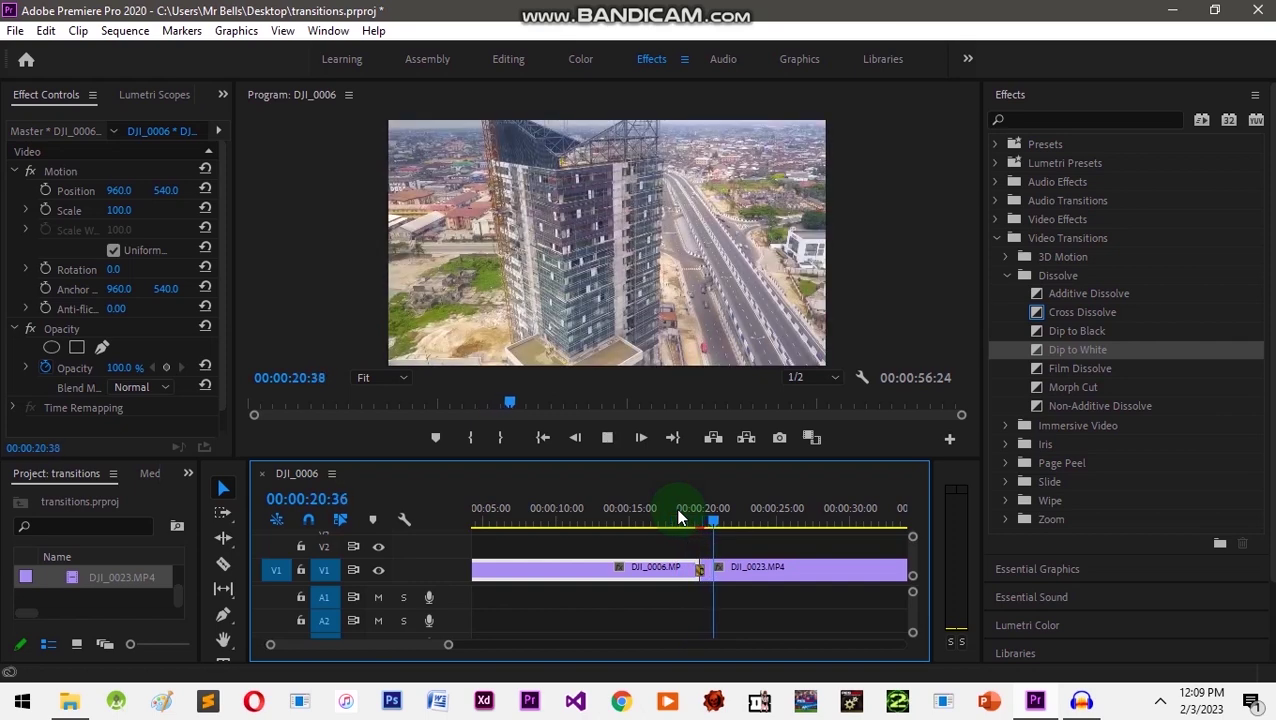
key(space)
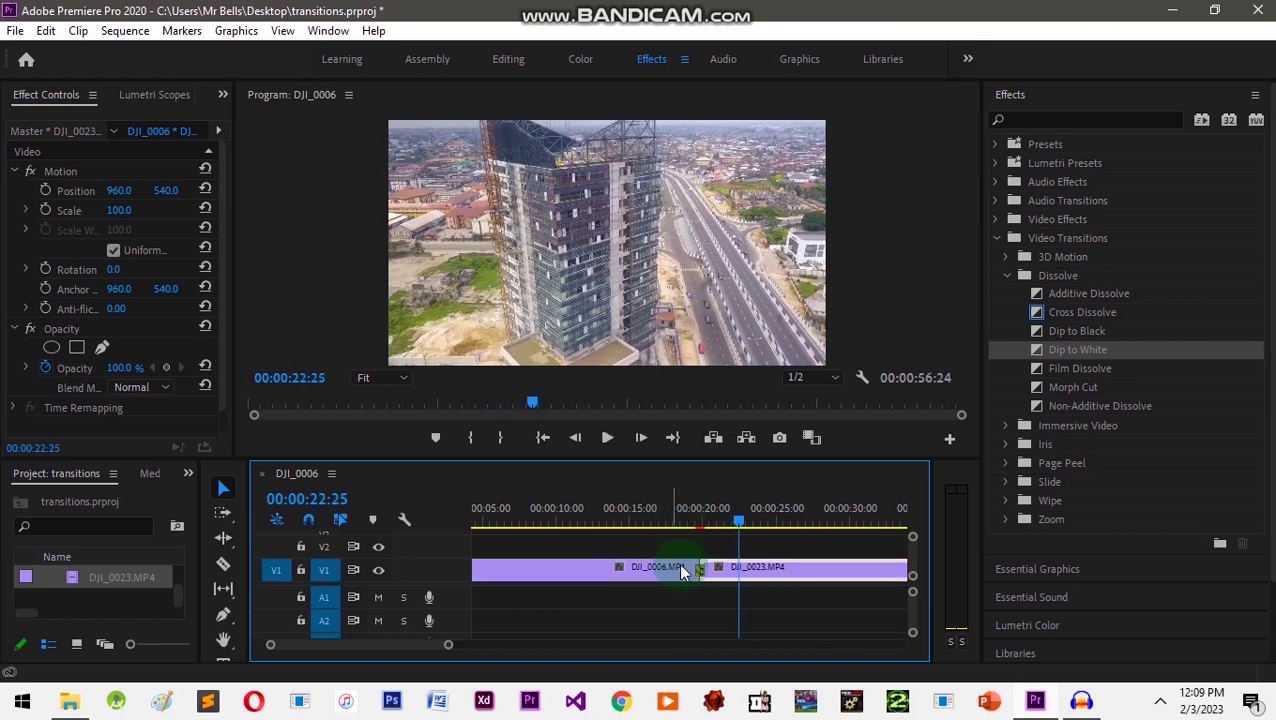
- Swap Dip to White at the cut for Band Wipe from the Wipe folder
right_click(700, 575)
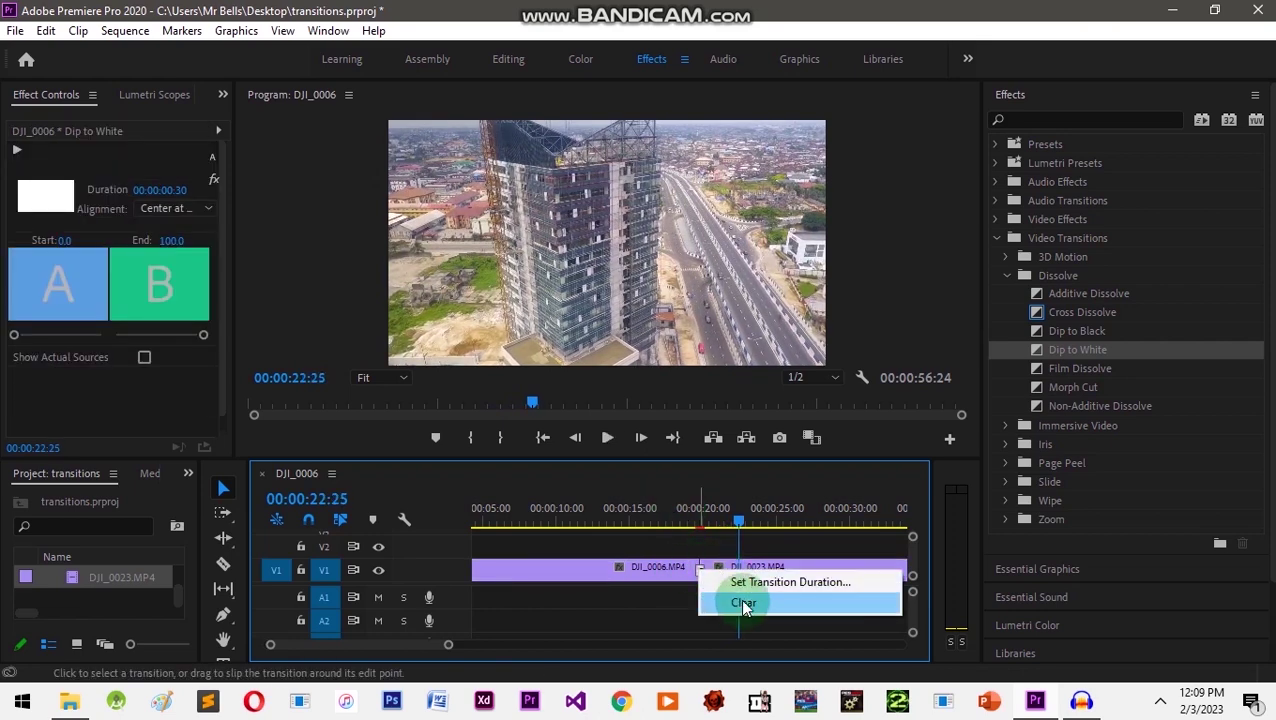
click(740, 600)
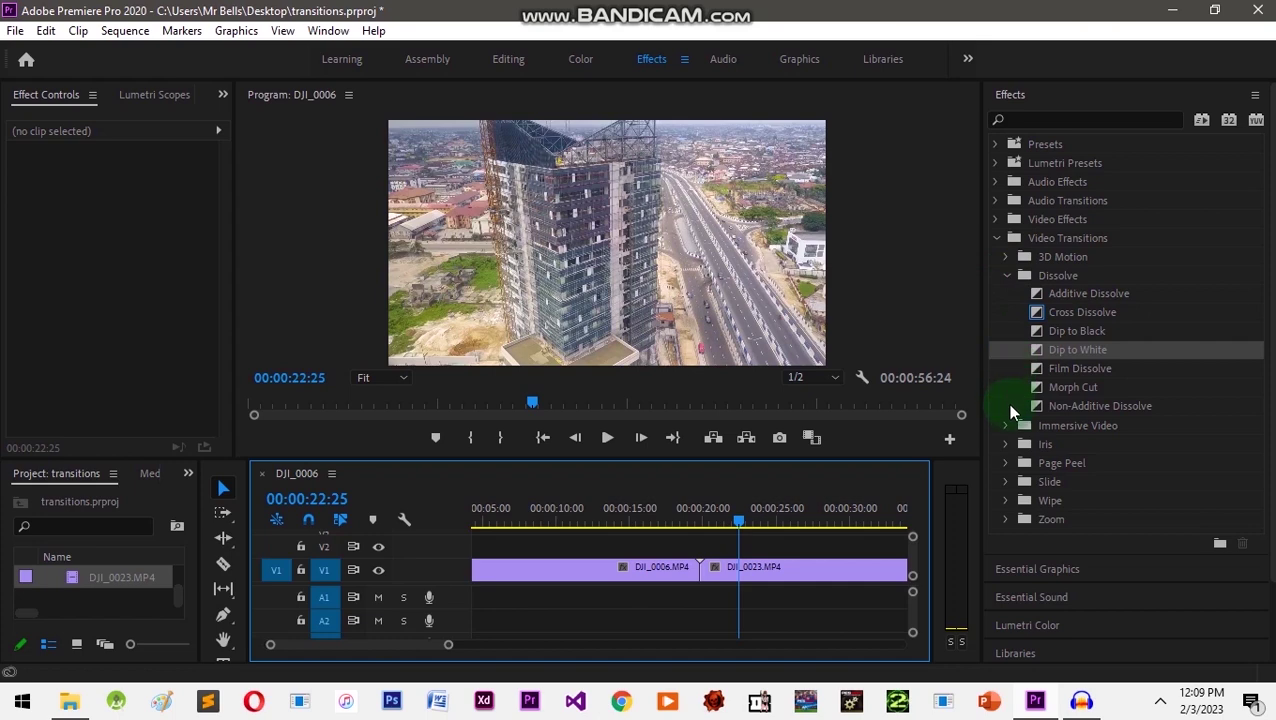
click(1005, 500)
scroll(1074, 392, down, 1)
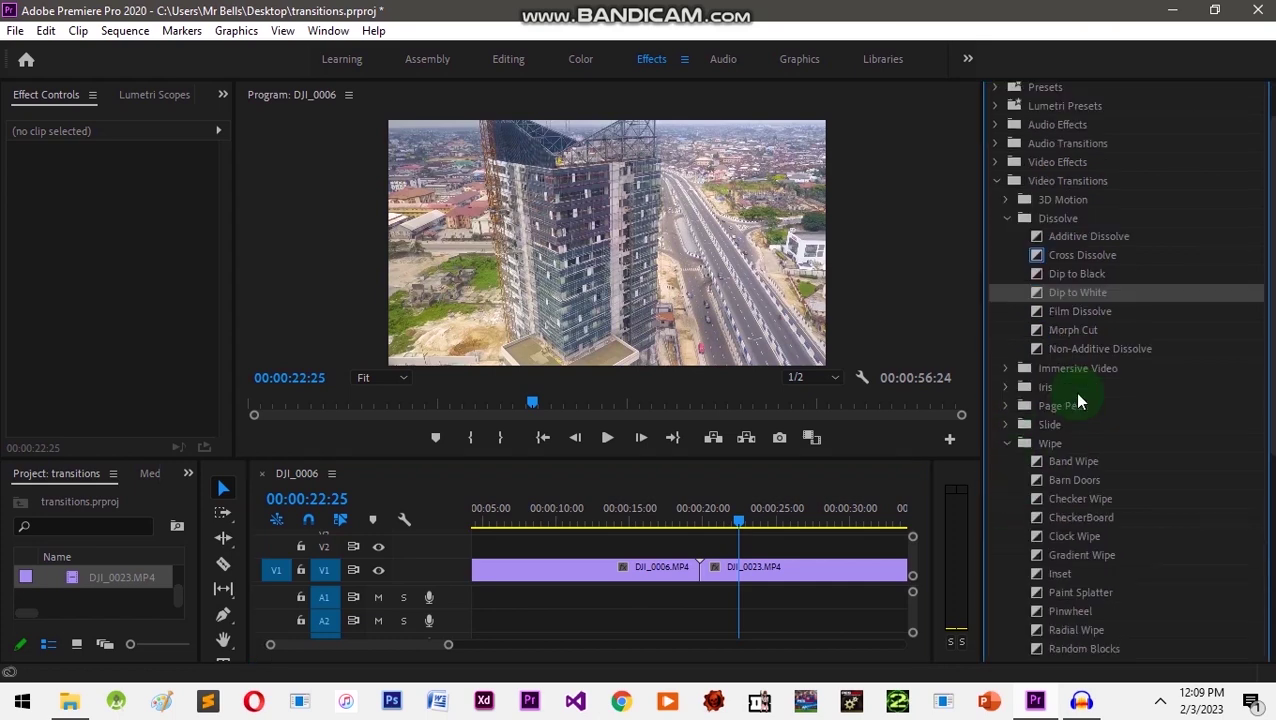
click(1084, 461)
drag(778, 566, 702, 567)
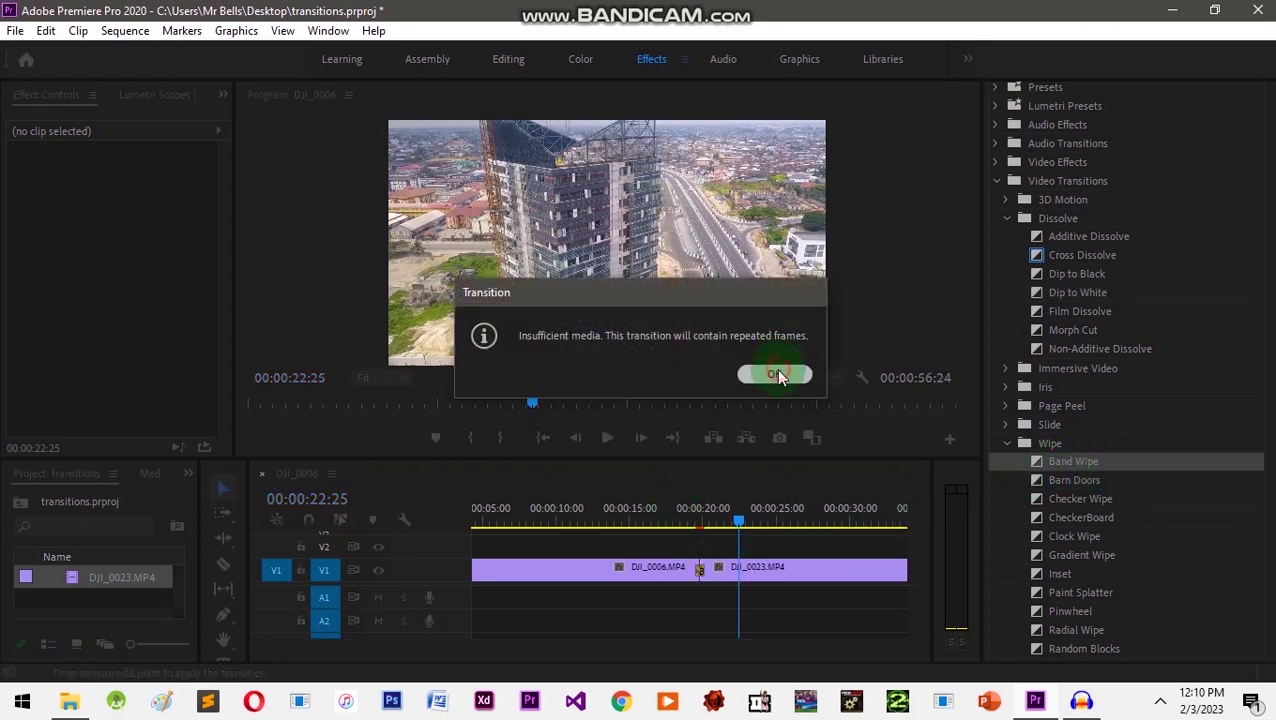
click(776, 370)
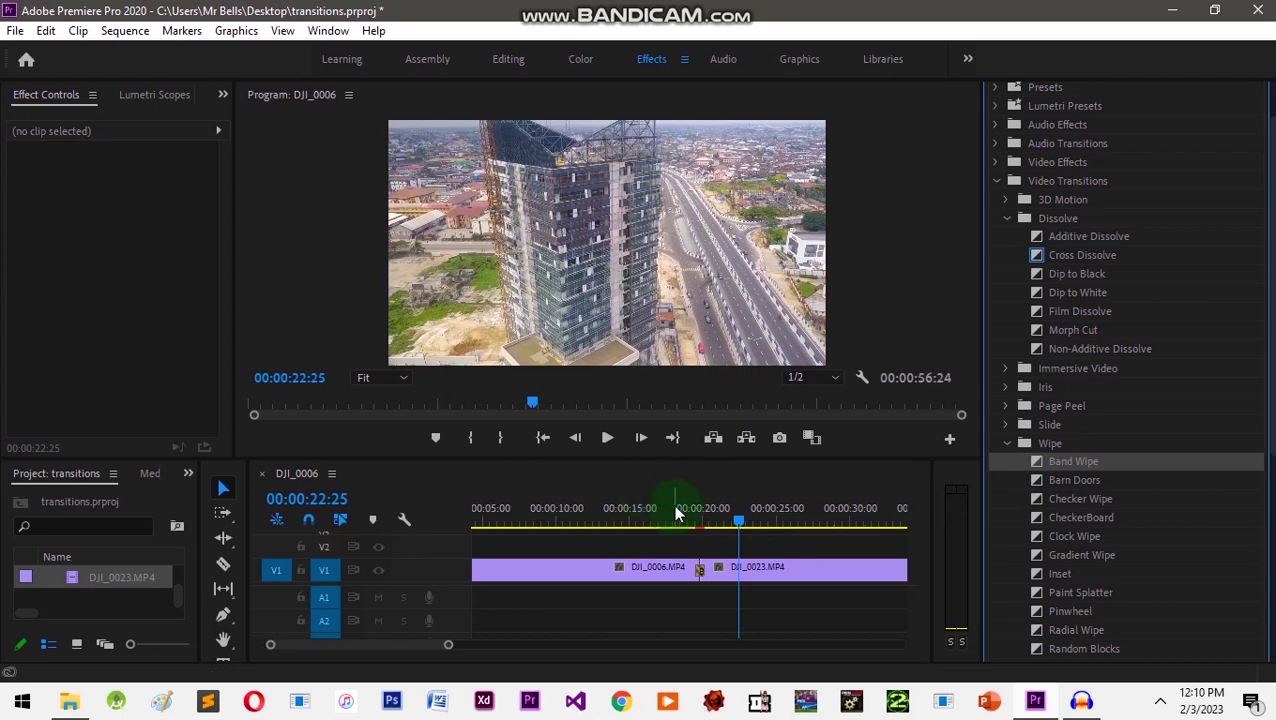
- Preview the Band Wipe, return the playhead to 18:08, and select the transition
click(673, 510)
key(space)
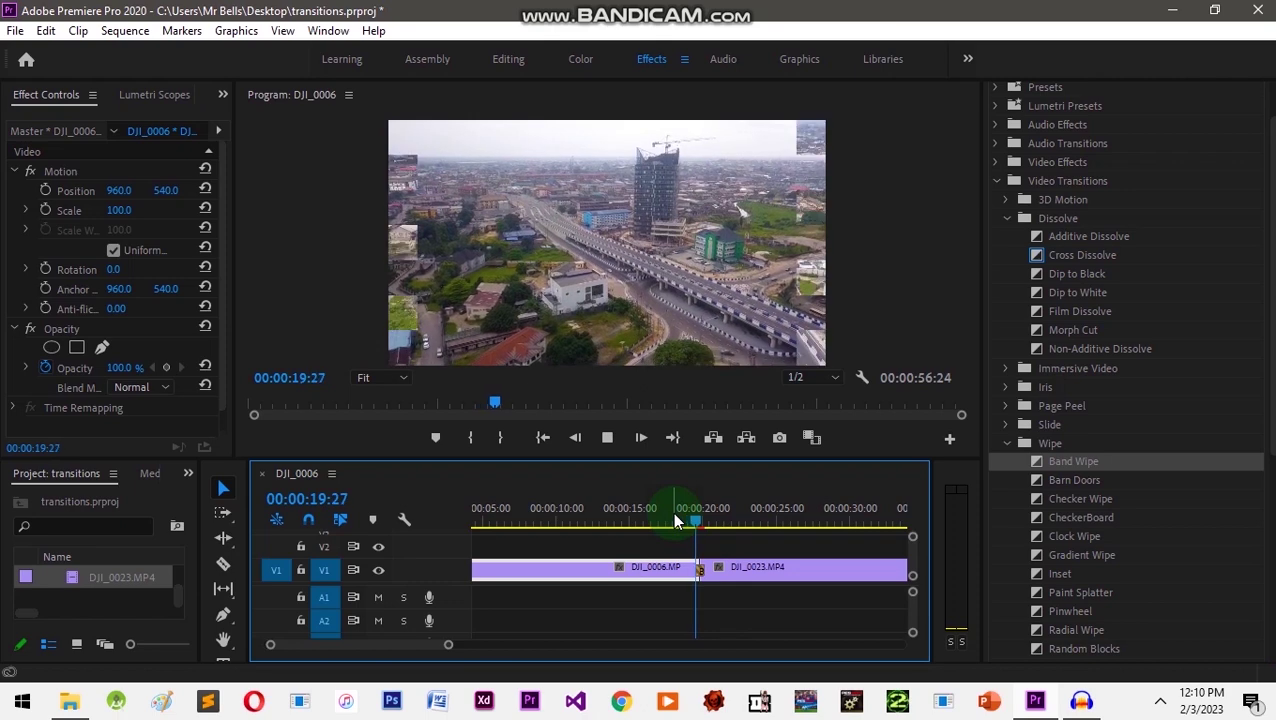
key(space)
click(678, 521)
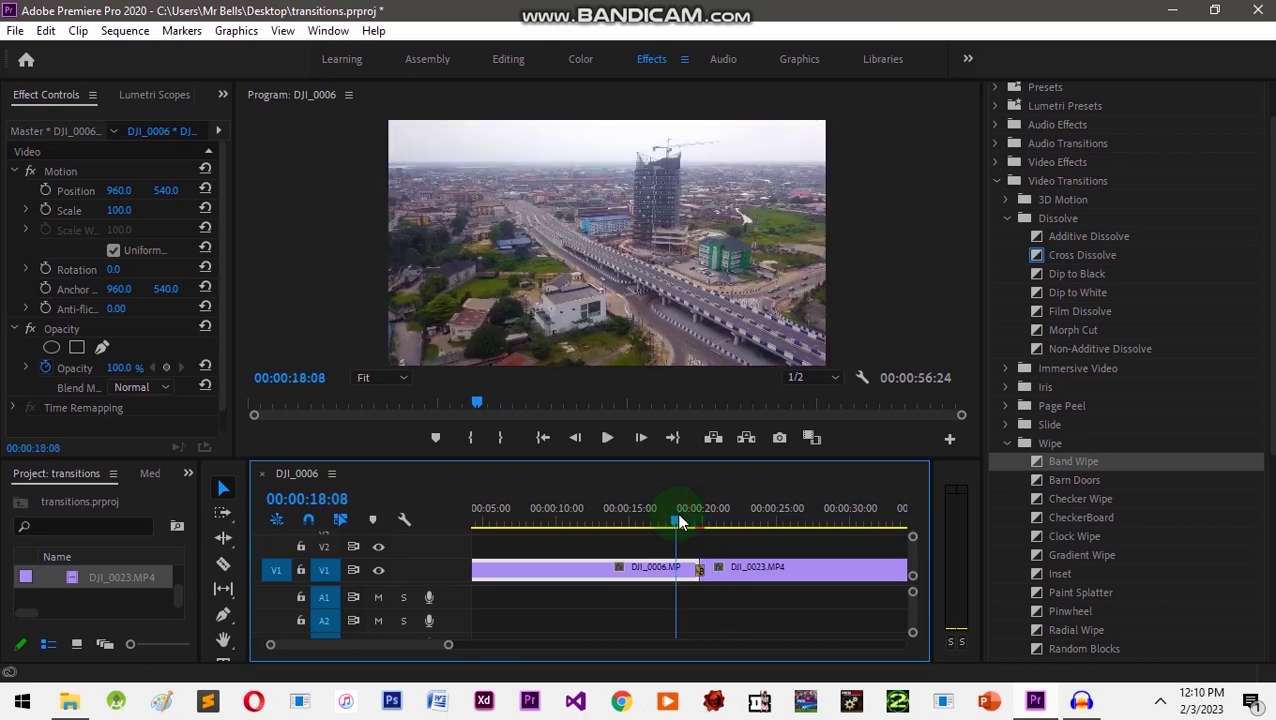
click(700, 572)
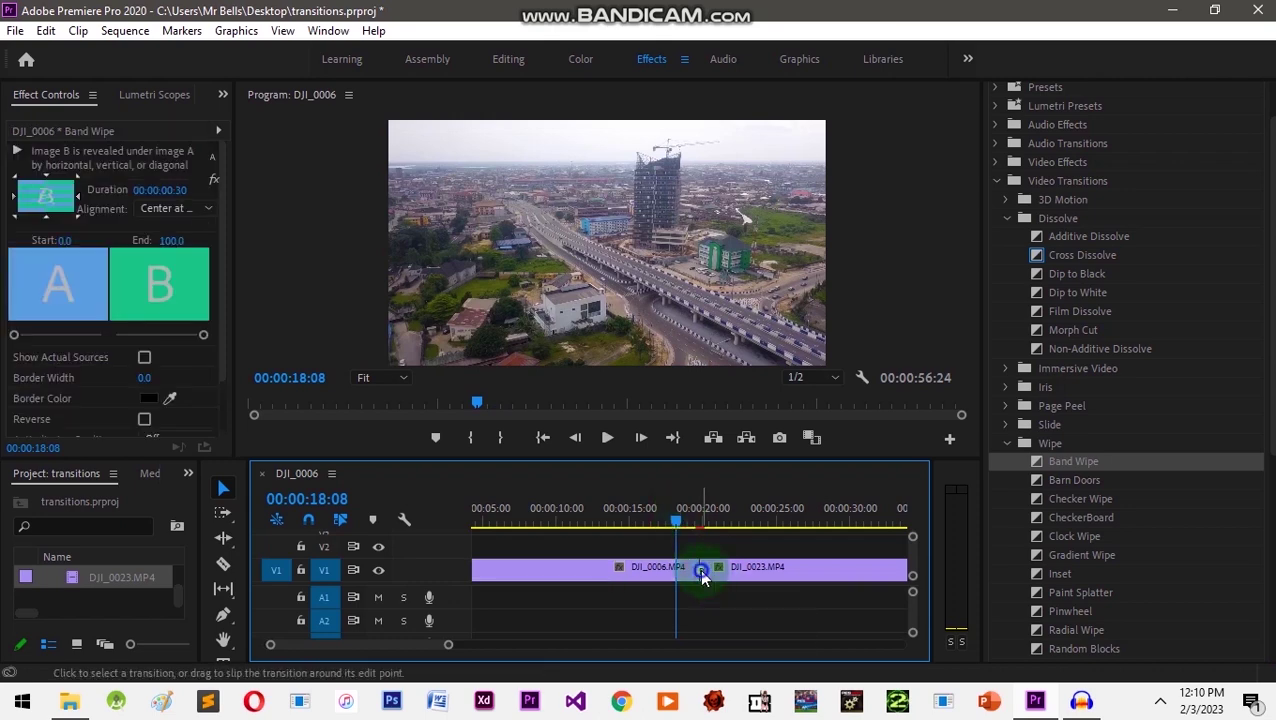
- Replace the Band Wipe at the cut with Checker Wipe, accepting the warning
right_click(702, 577)
click(729, 603)
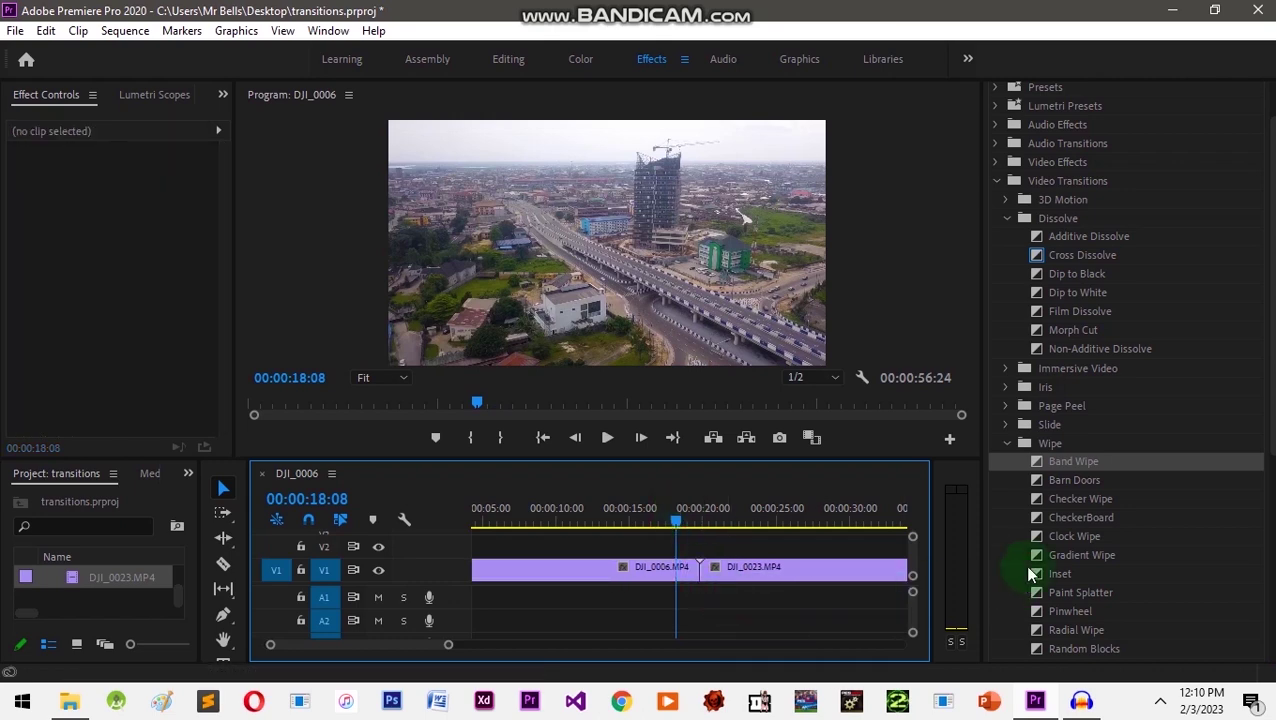
mouse_move(1100, 503)
mouse_down()
mouse_move(863, 527)
mouse_move(715, 575)
mouse_up()
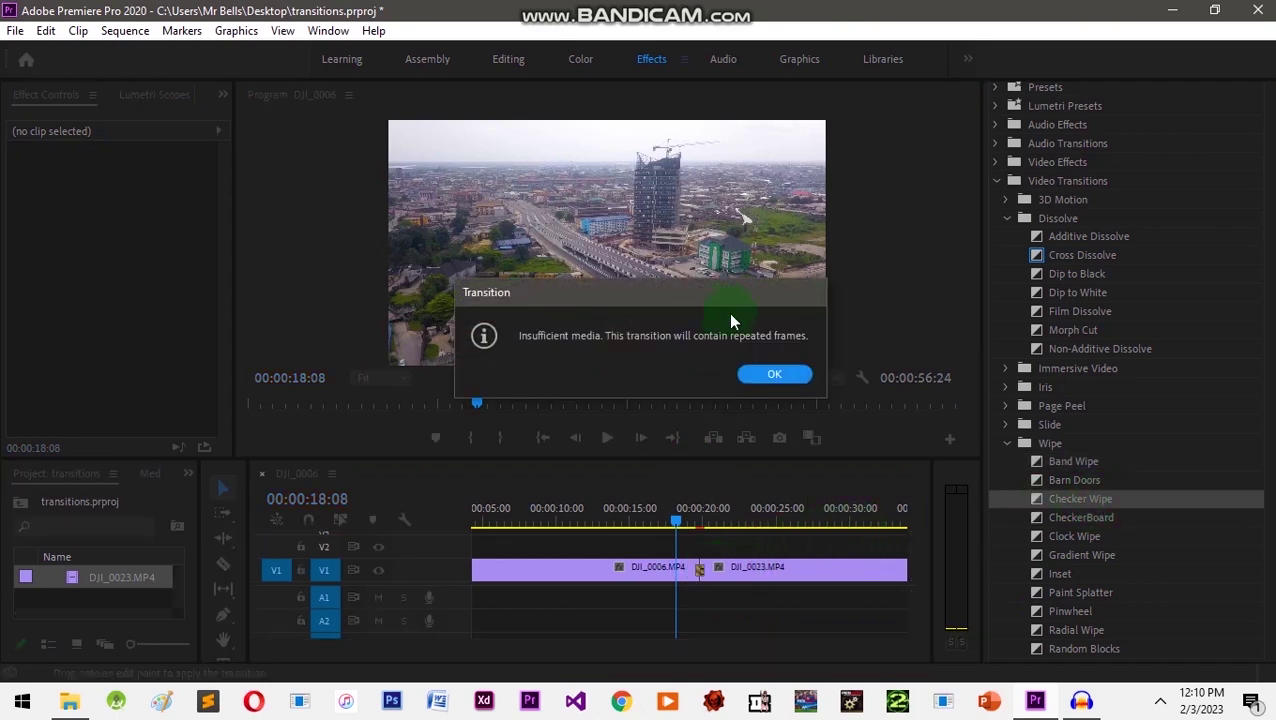
click(766, 373)
- Preview the Checker Wipe, then clear it from the cut
key(space)
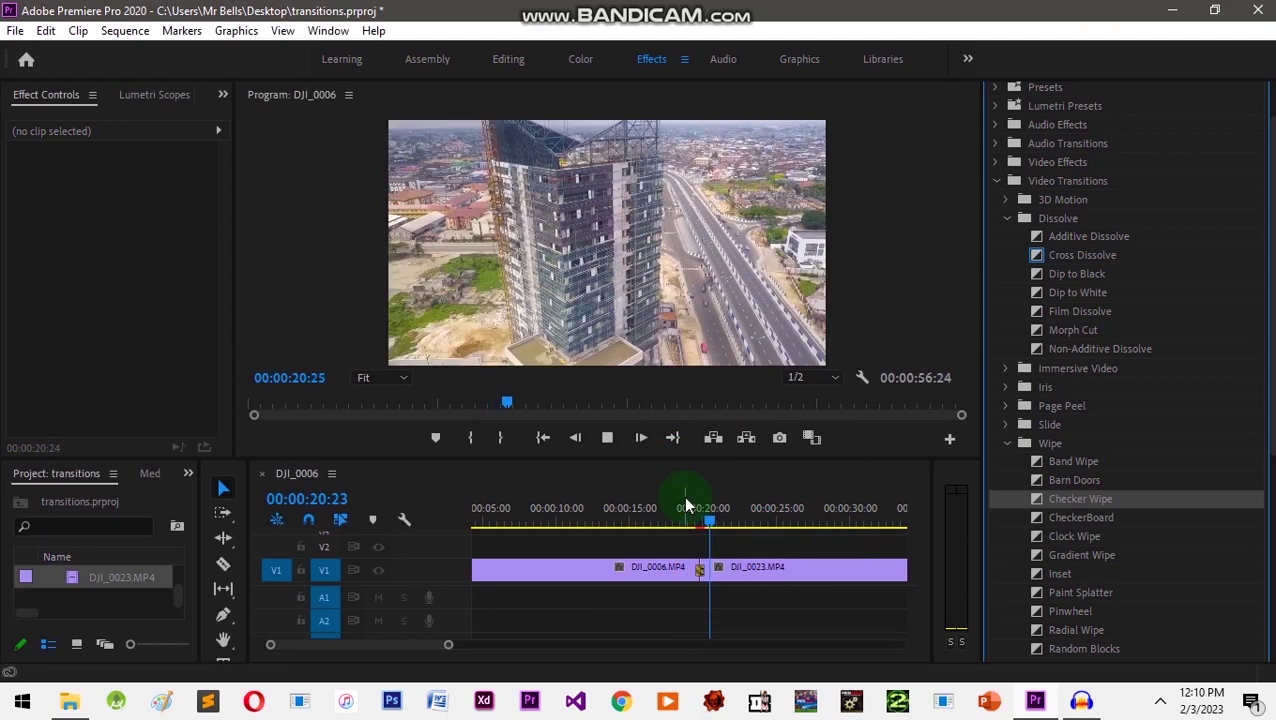
click(699, 567)
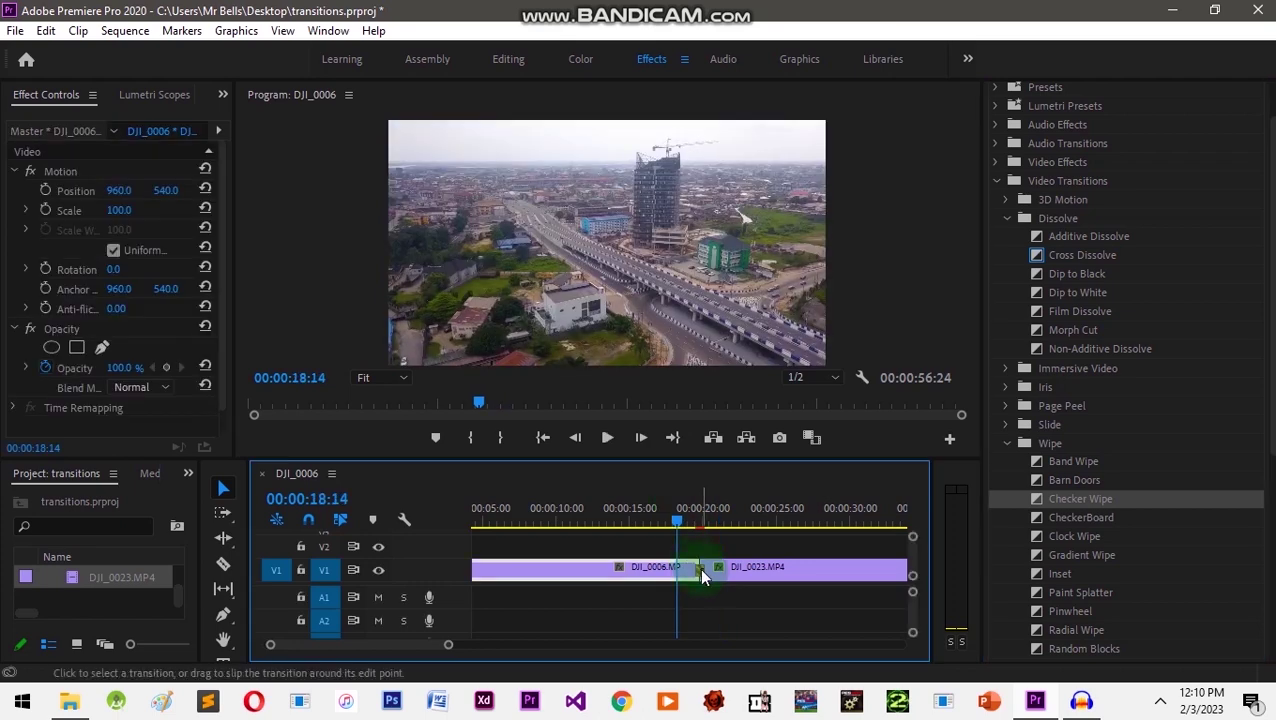
click(699, 567)
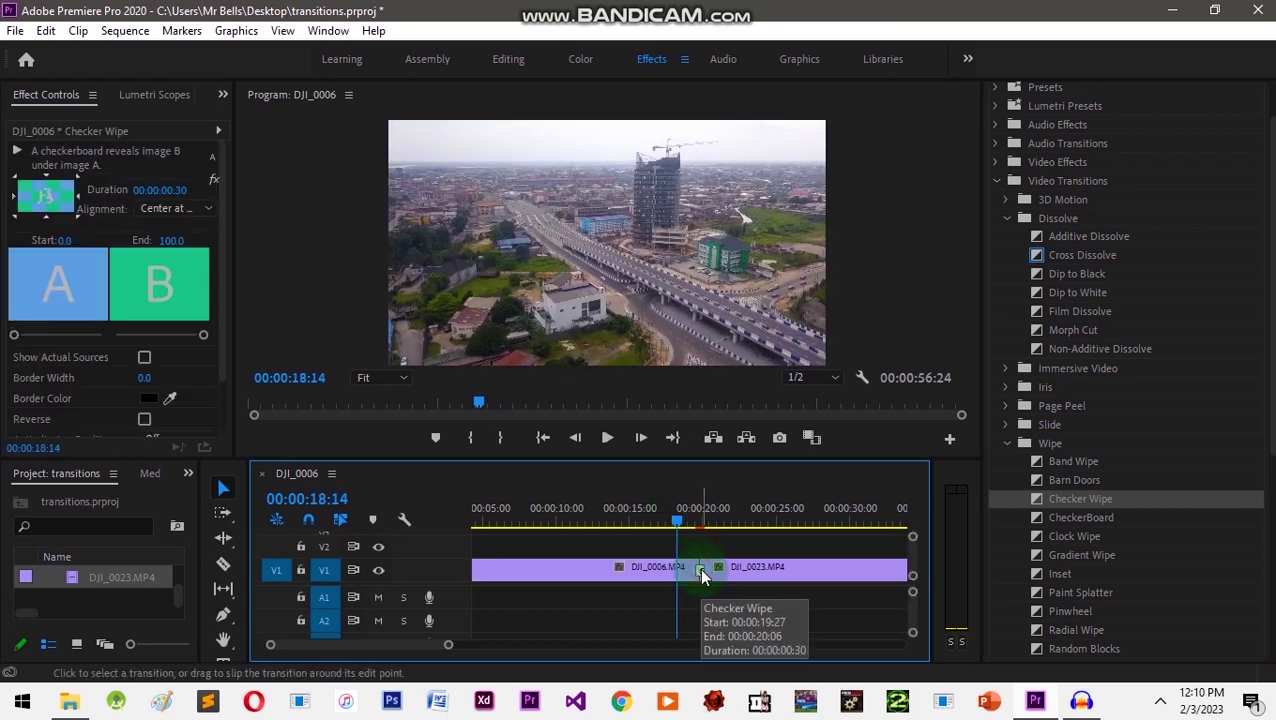
right_click(699, 567)
click(749, 603)
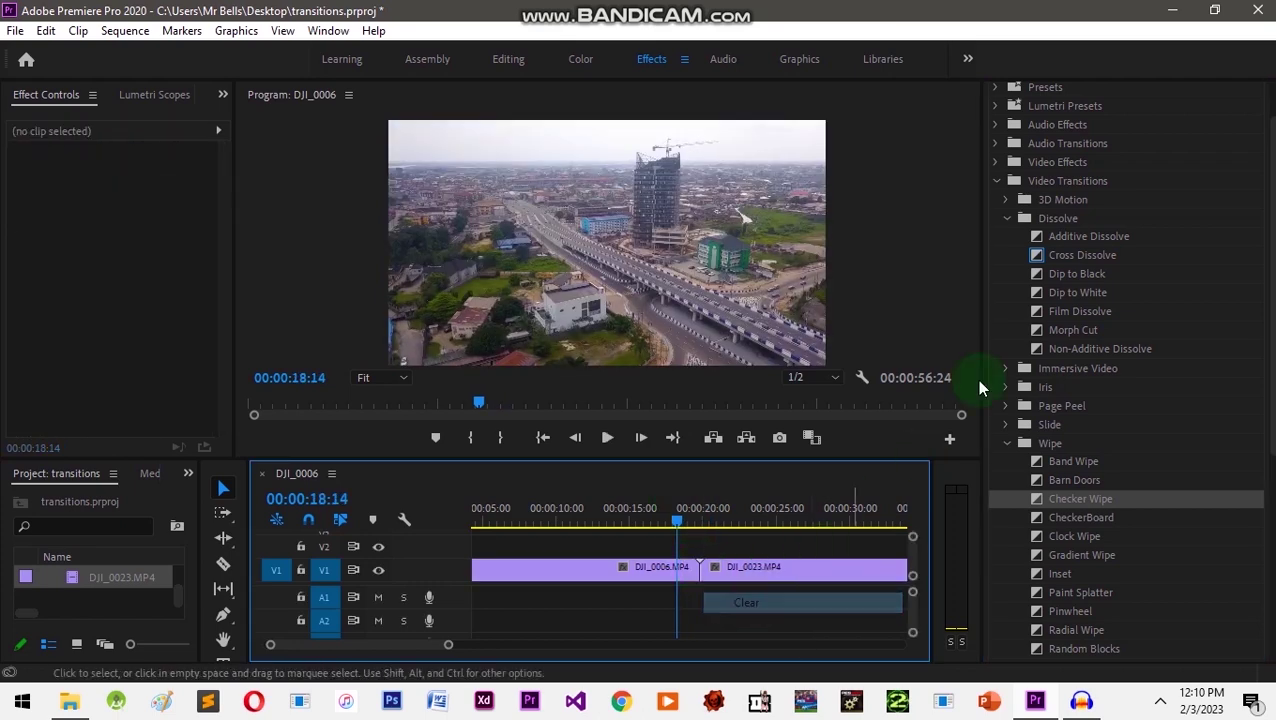
- Collapse the Dissolve and Wipe groups in Video Transitions and scroll the timeline to its start
click(997, 180)
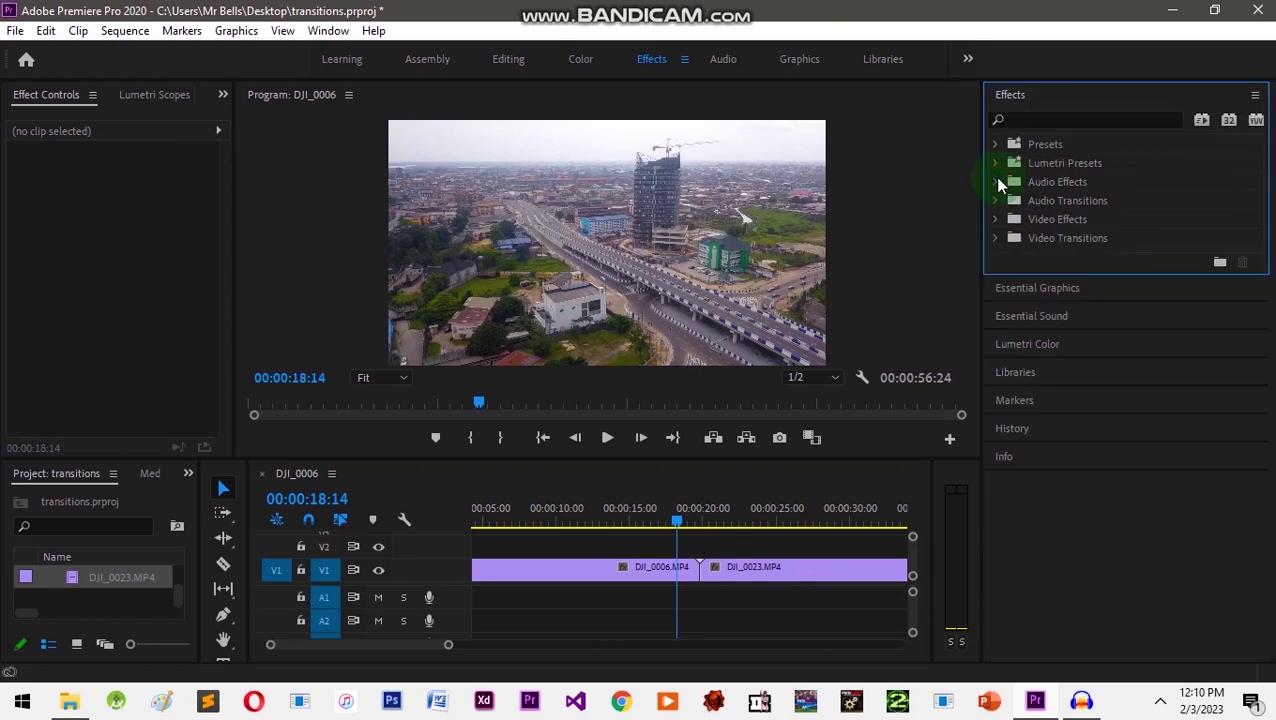
click(998, 238)
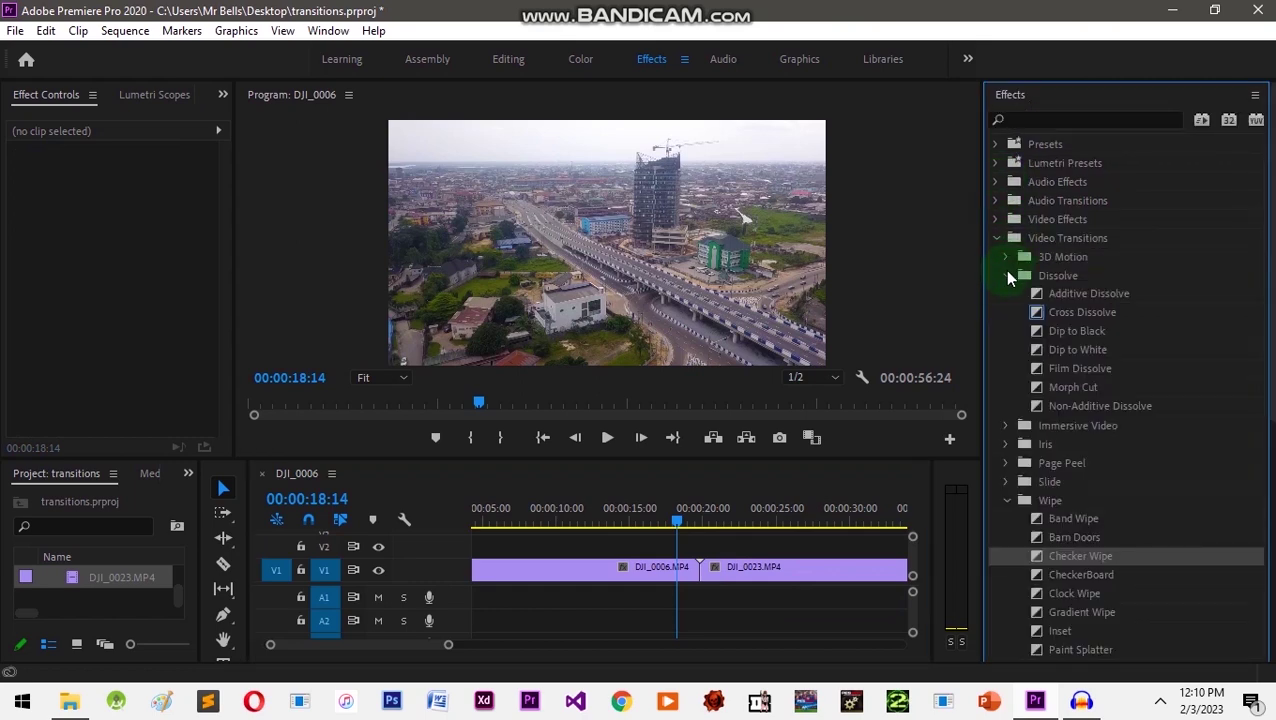
click(1006, 274)
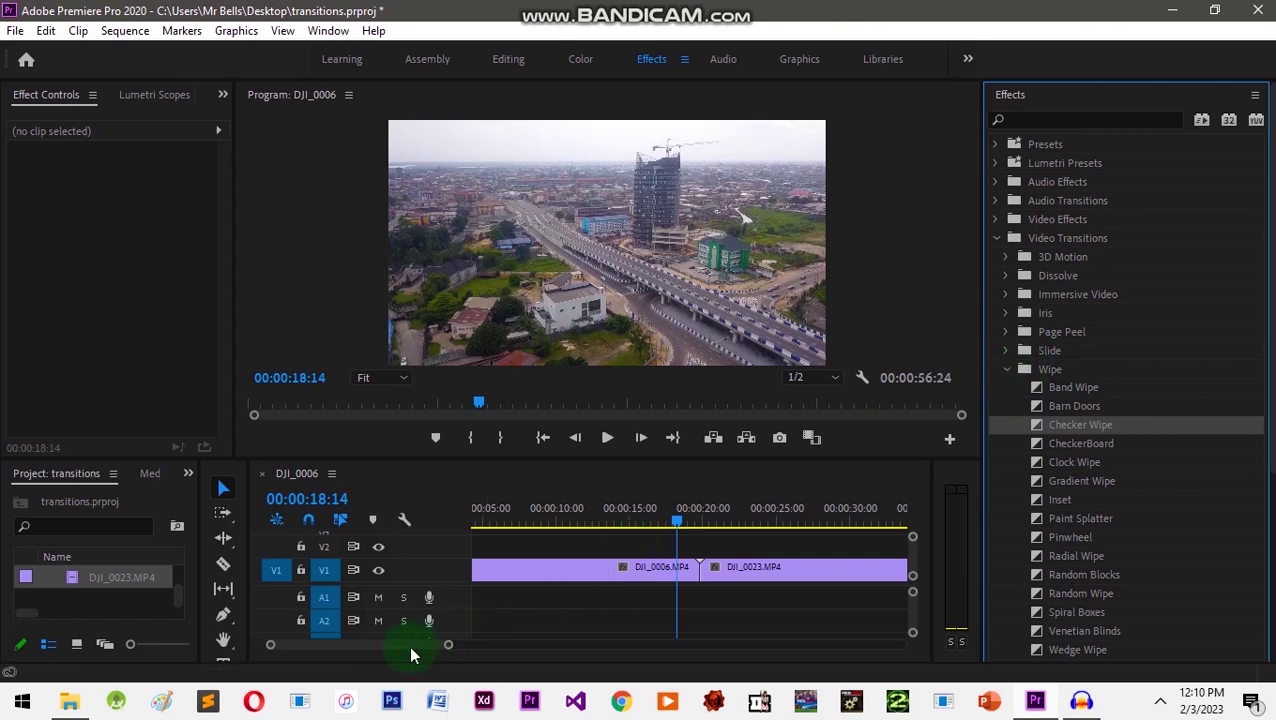
drag(405, 654, 370, 648)
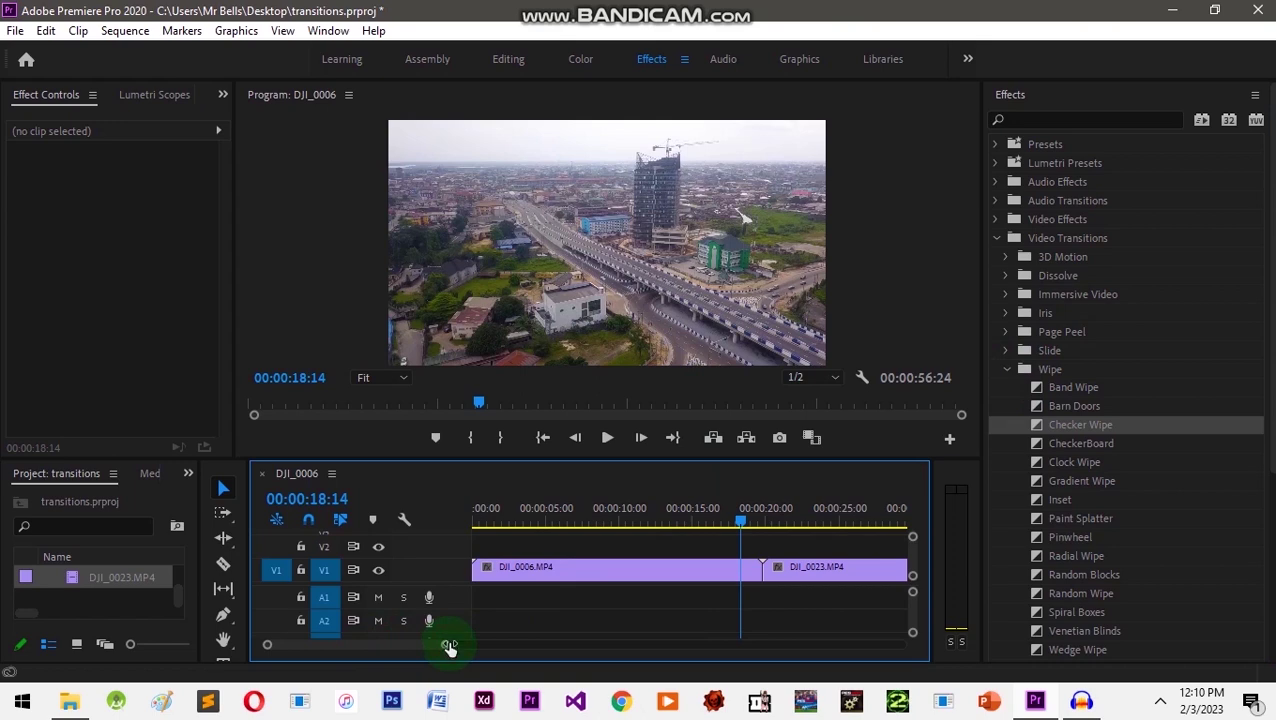
scroll(446, 646, up, 5)
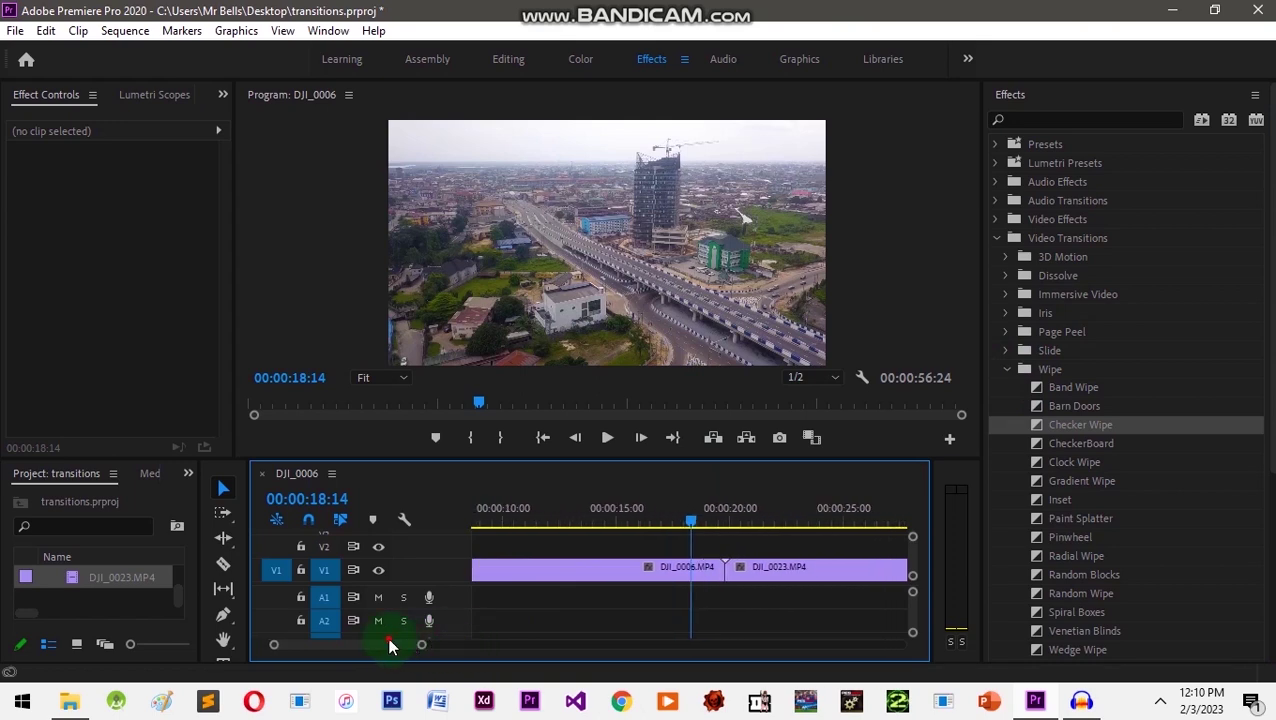
drag(390, 641, 362, 650)
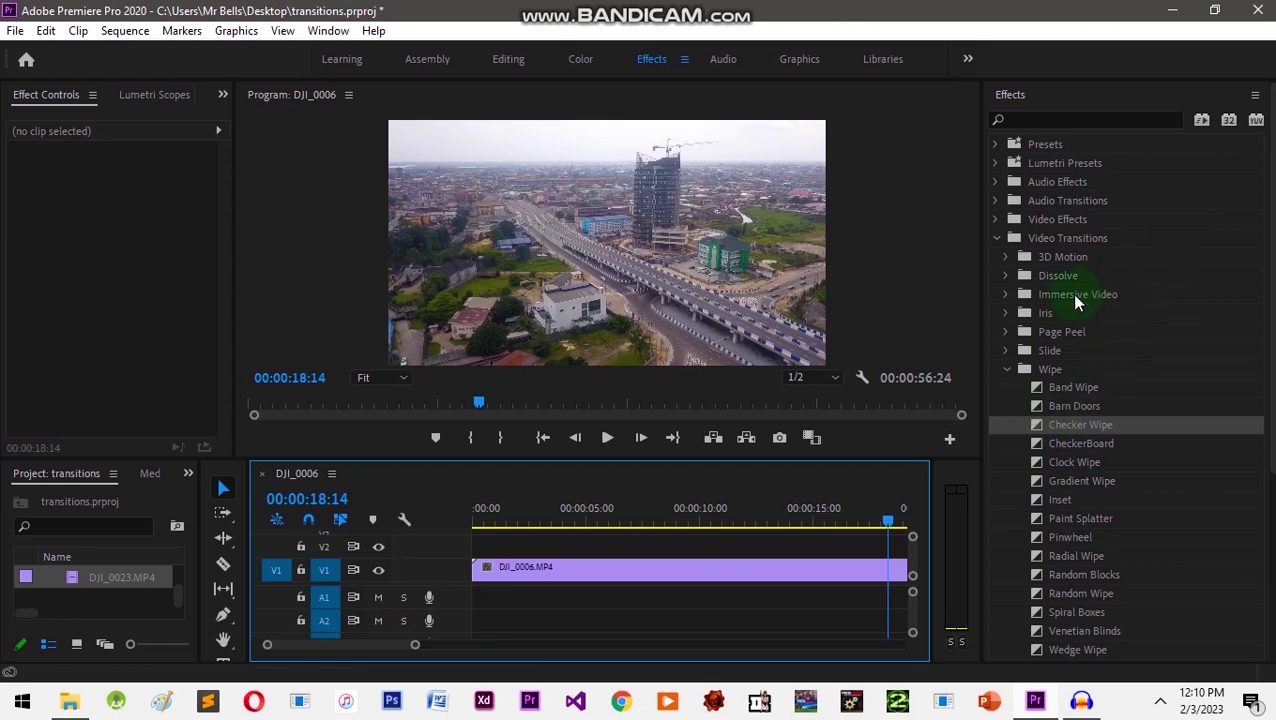
click(1006, 370)
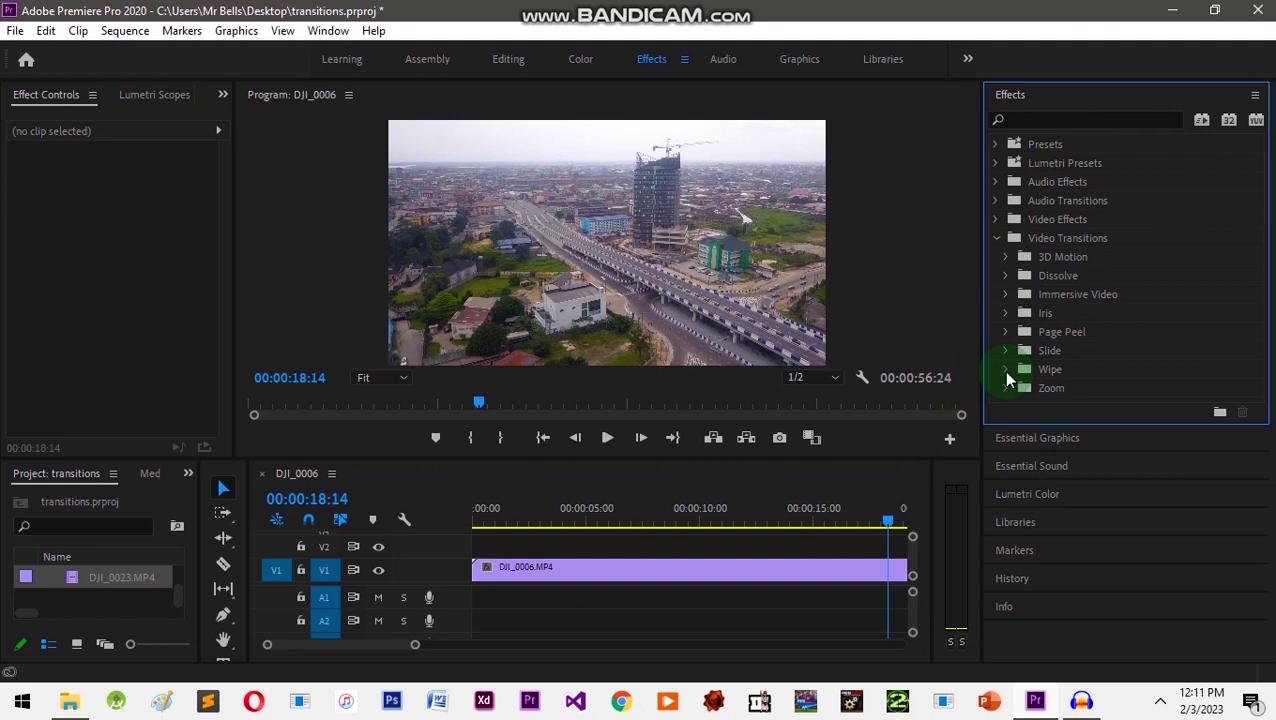
- Drag Dip to Black from the Dissolve group onto the start of DJI_0006
click(1005, 275)
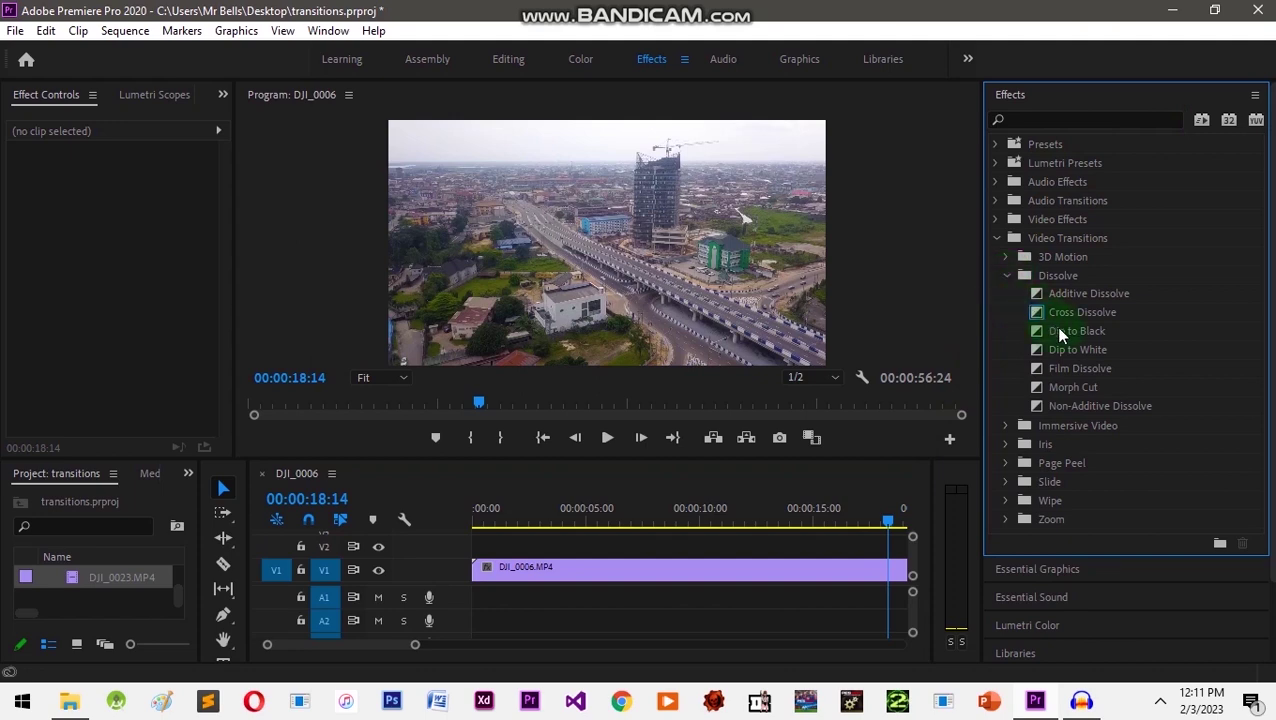
mouse_move(1074, 337)
mouse_down()
mouse_move(588, 472)
mouse_move(483, 585)
mouse_move(478, 572)
mouse_up()
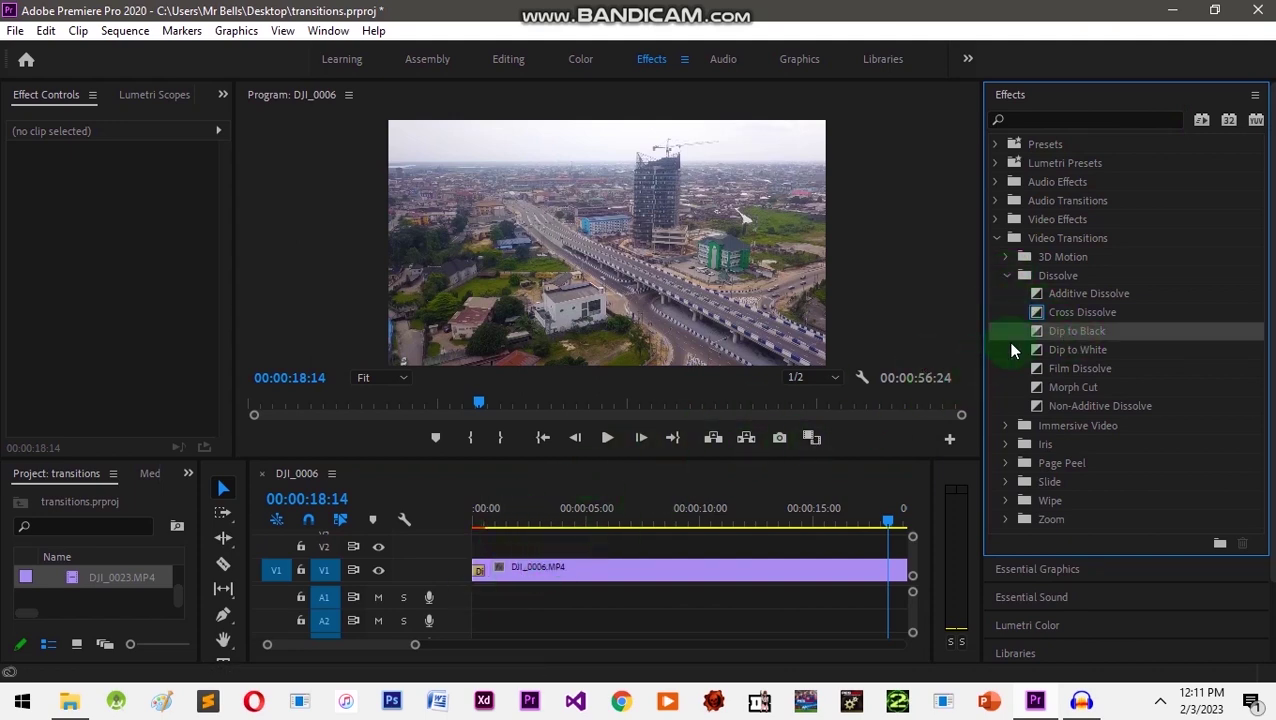
drag(394, 648, 402, 649)
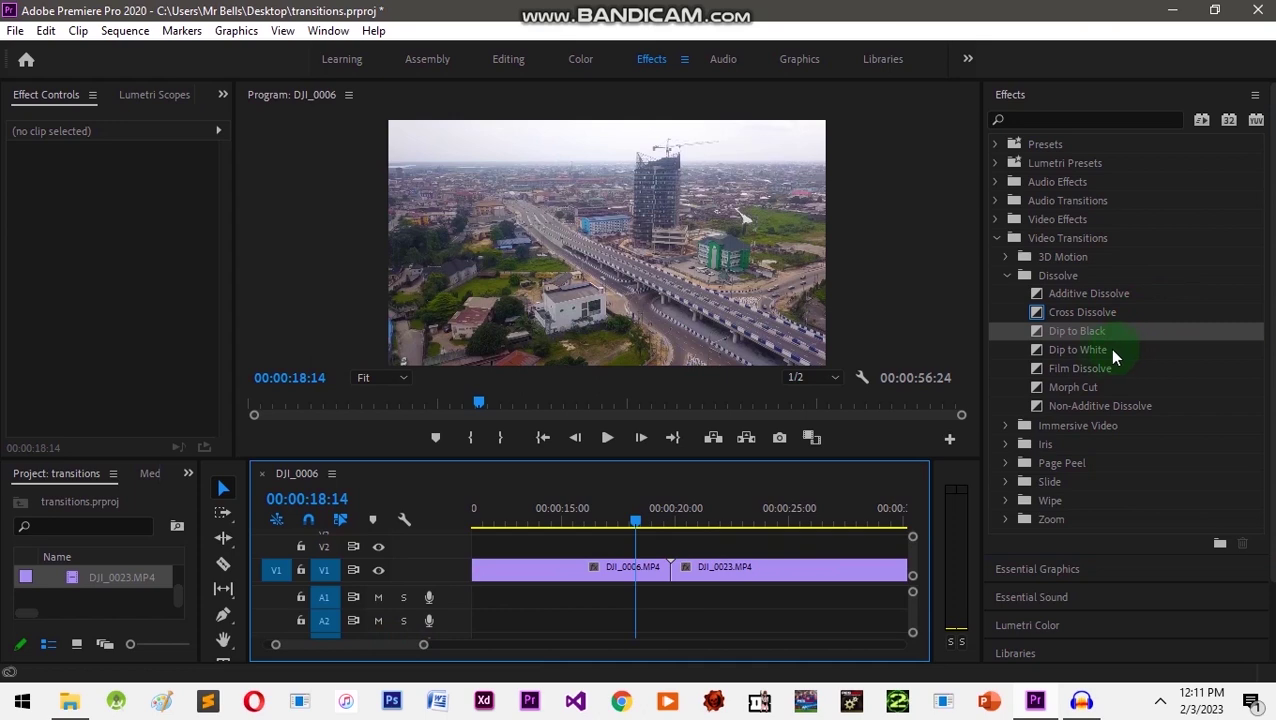
- Place Dip to White at the cut between the two clips, accepting the insufficient media warning
drag(1104, 357, 680, 578)
click(776, 375)
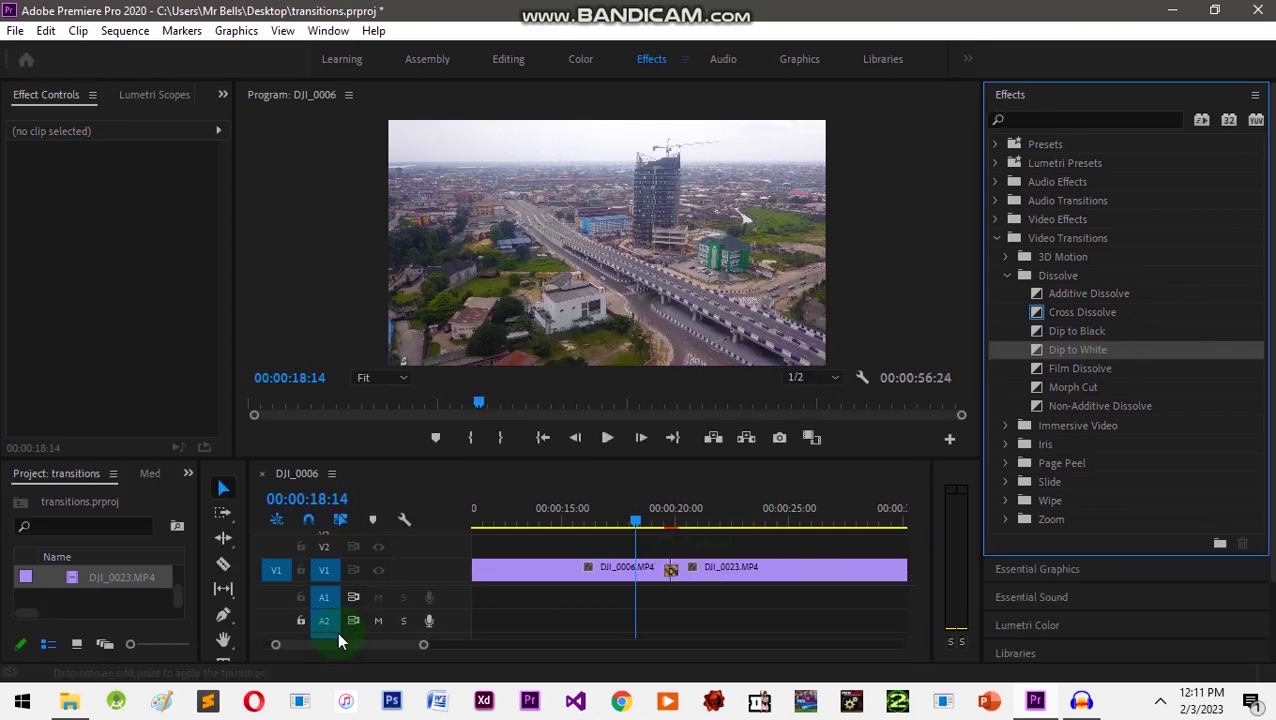
drag(345, 645, 372, 641)
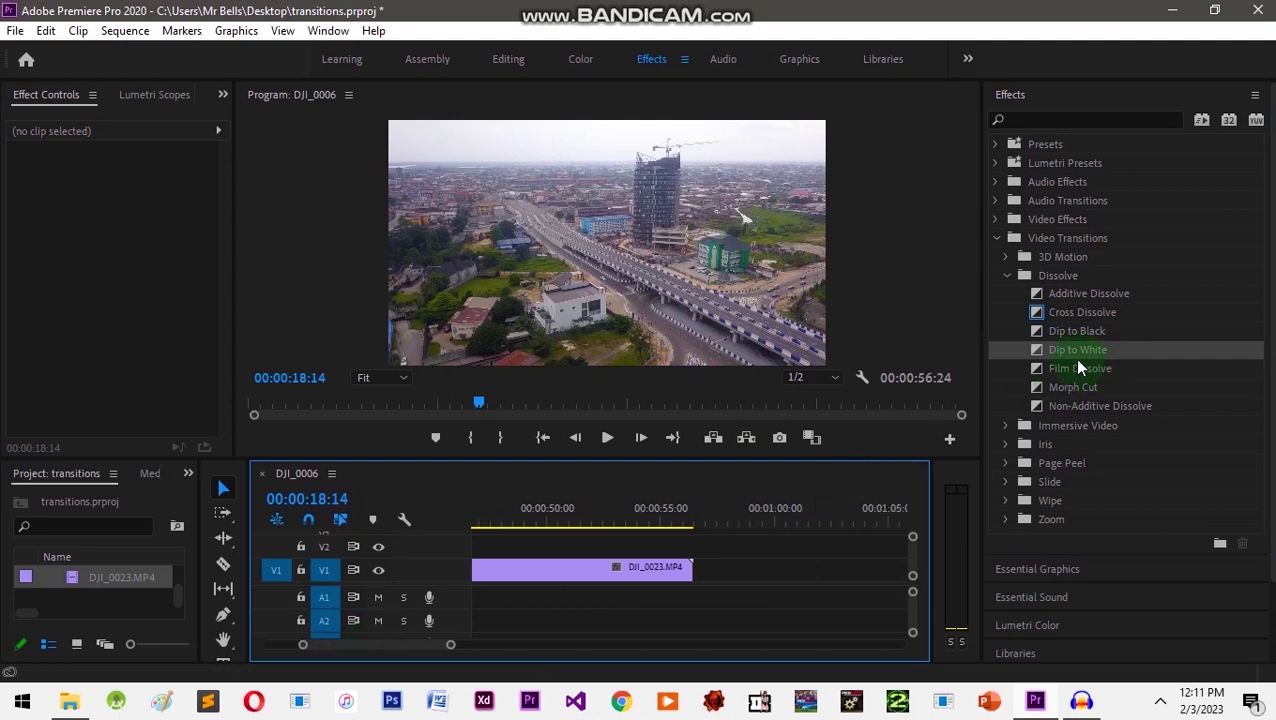
- Apply a Page Peel transition to the end of DJI_0023.MP4, then return to the sequence start
click(1005, 465)
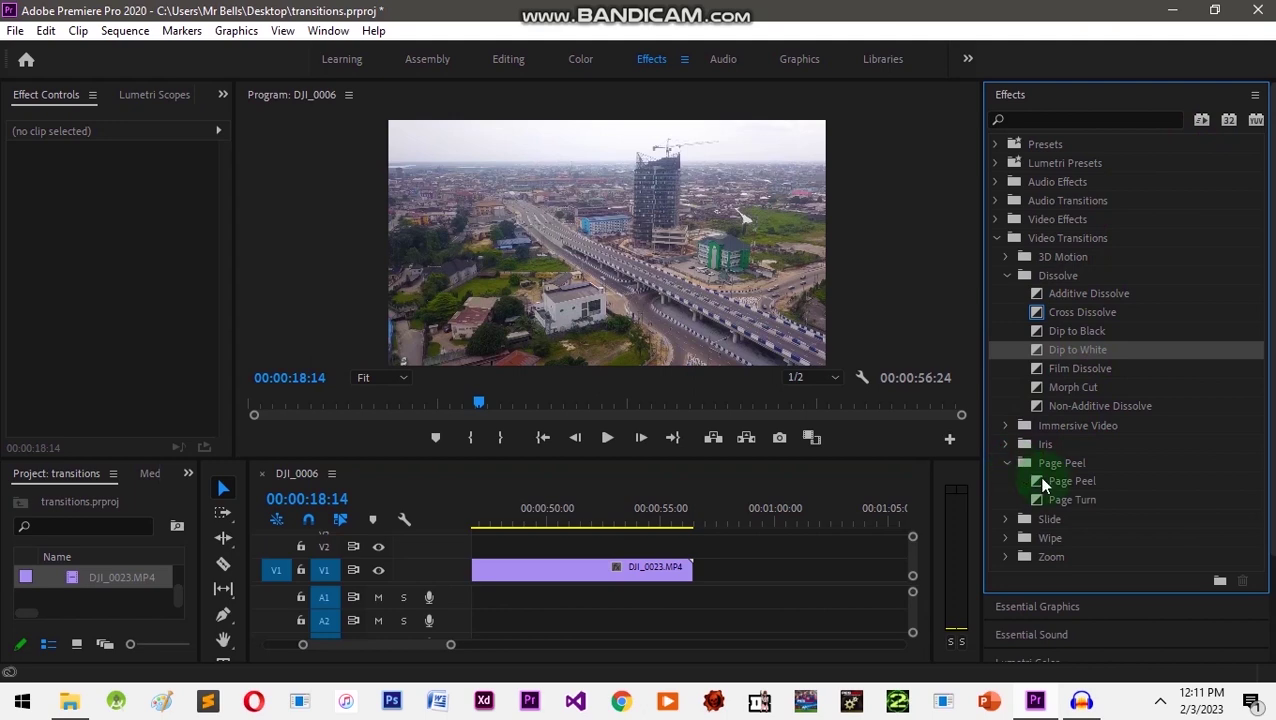
click(1068, 480)
drag(1068, 480, 690, 572)
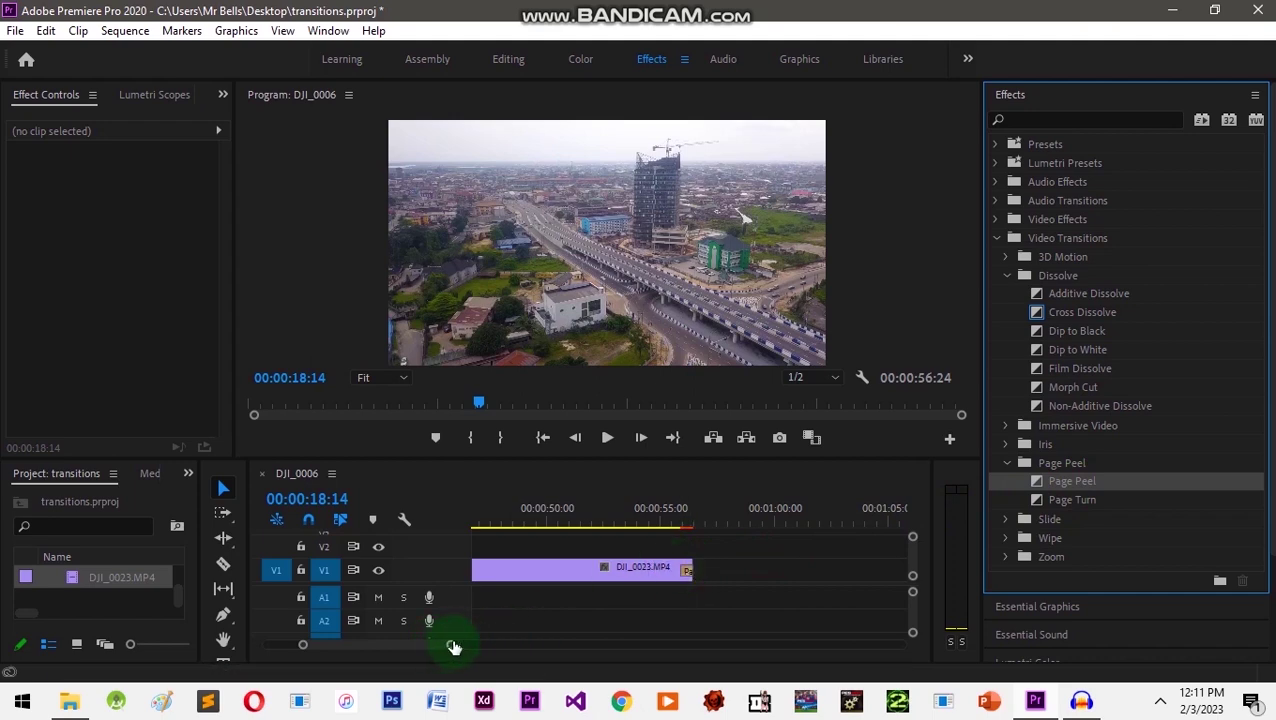
click(542, 437)
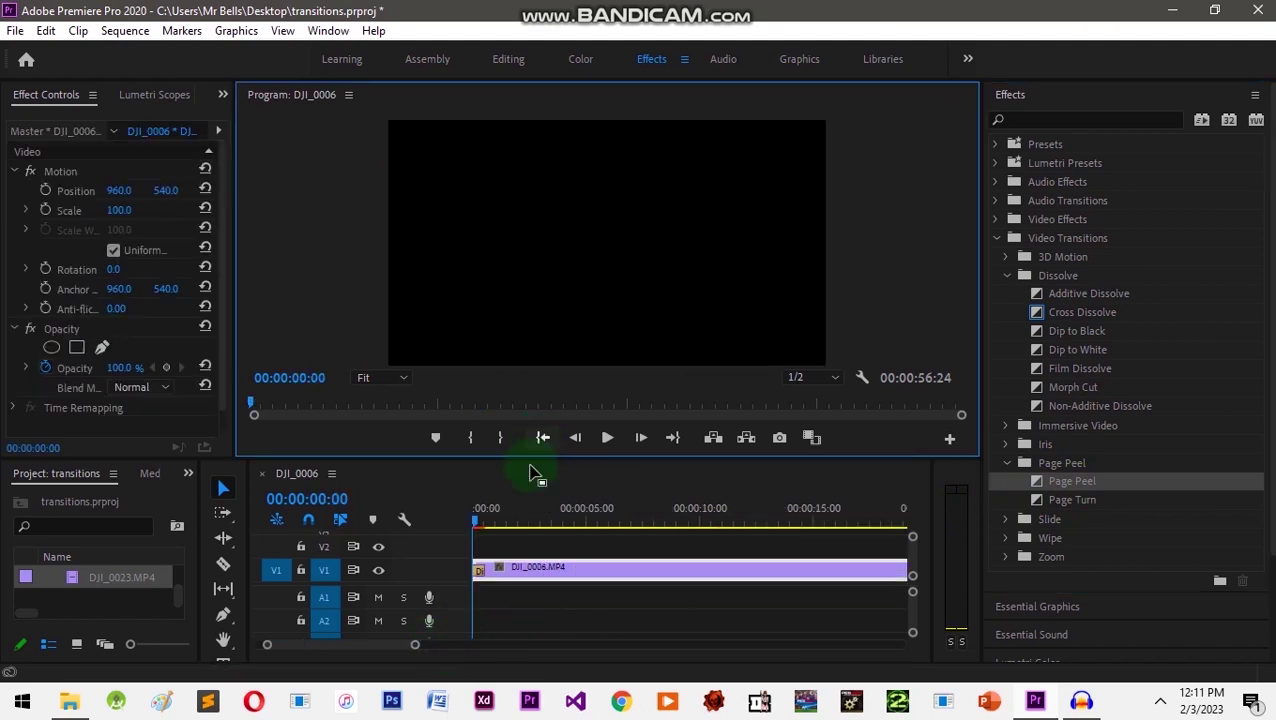
drag(417, 642, 493, 626)
click(608, 439)
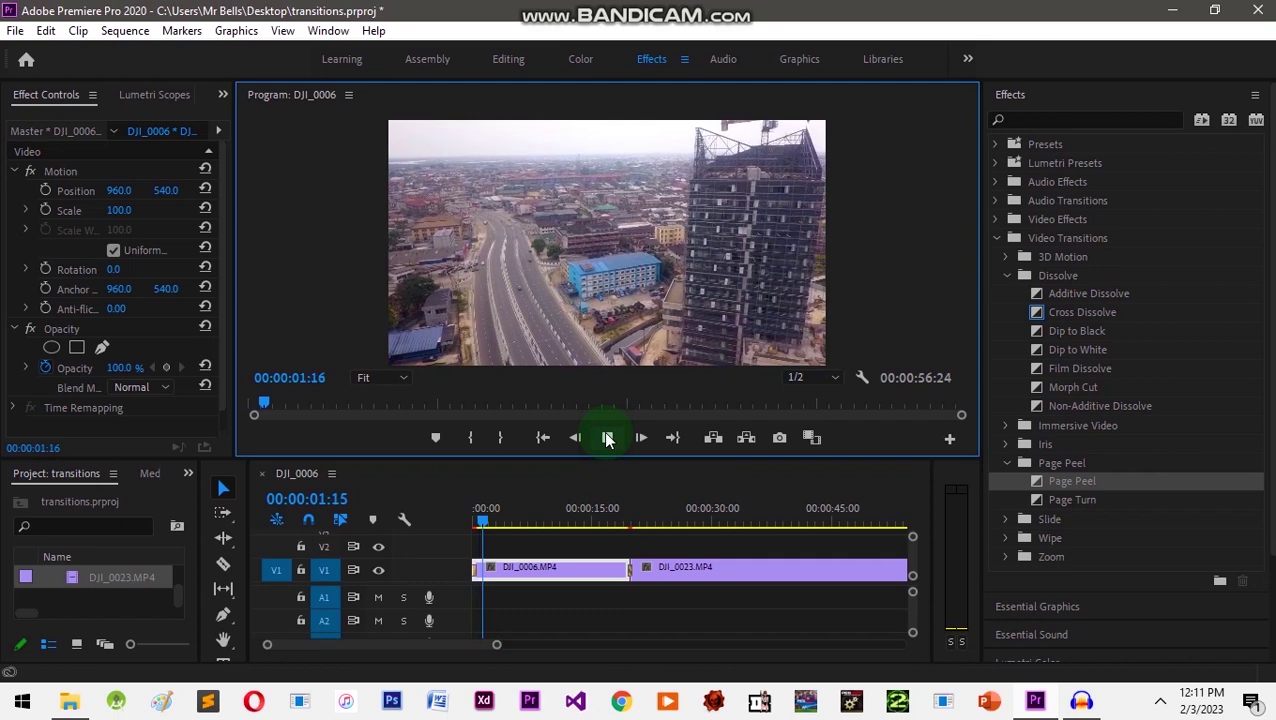
click(620, 512)
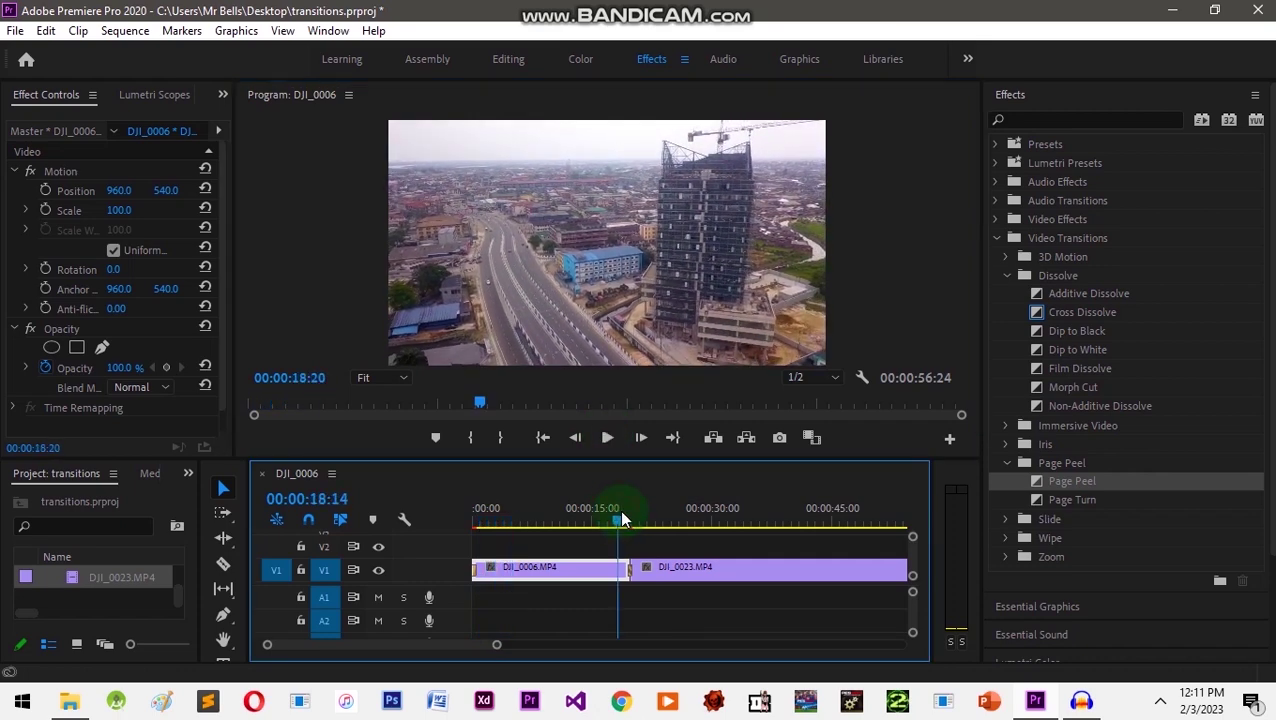
click(607, 440)
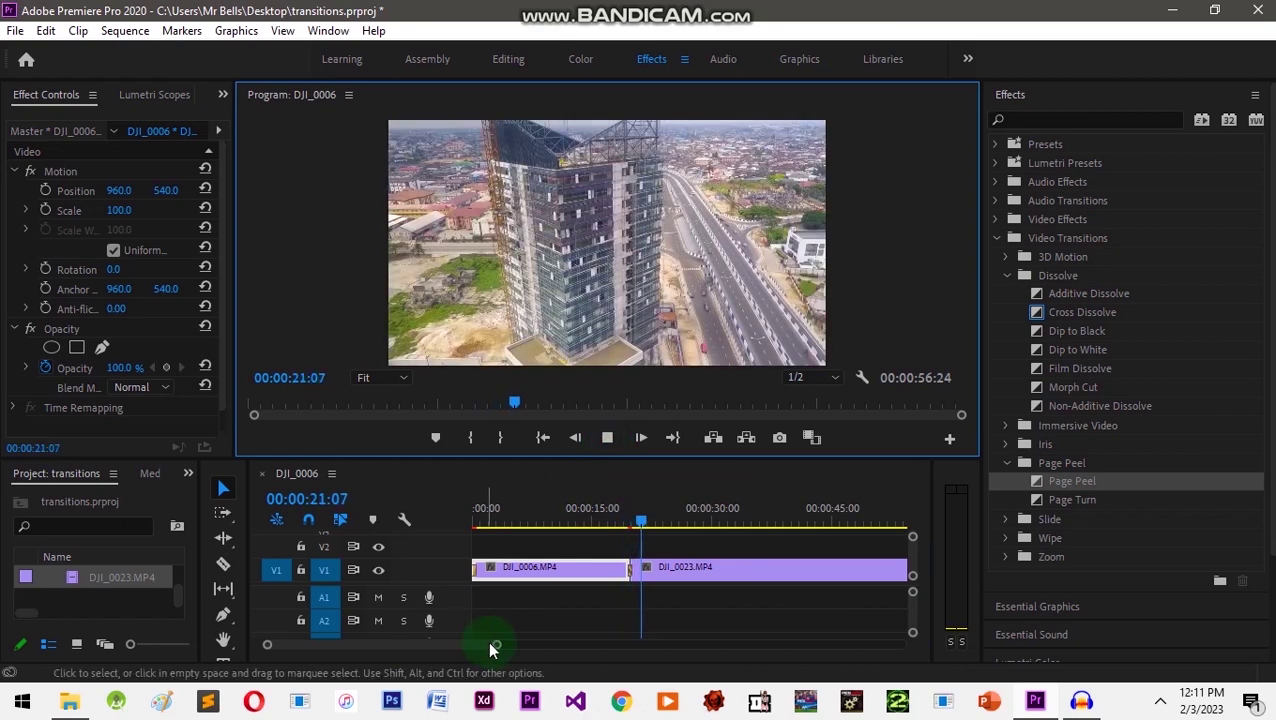
scroll(480, 645, down, 2)
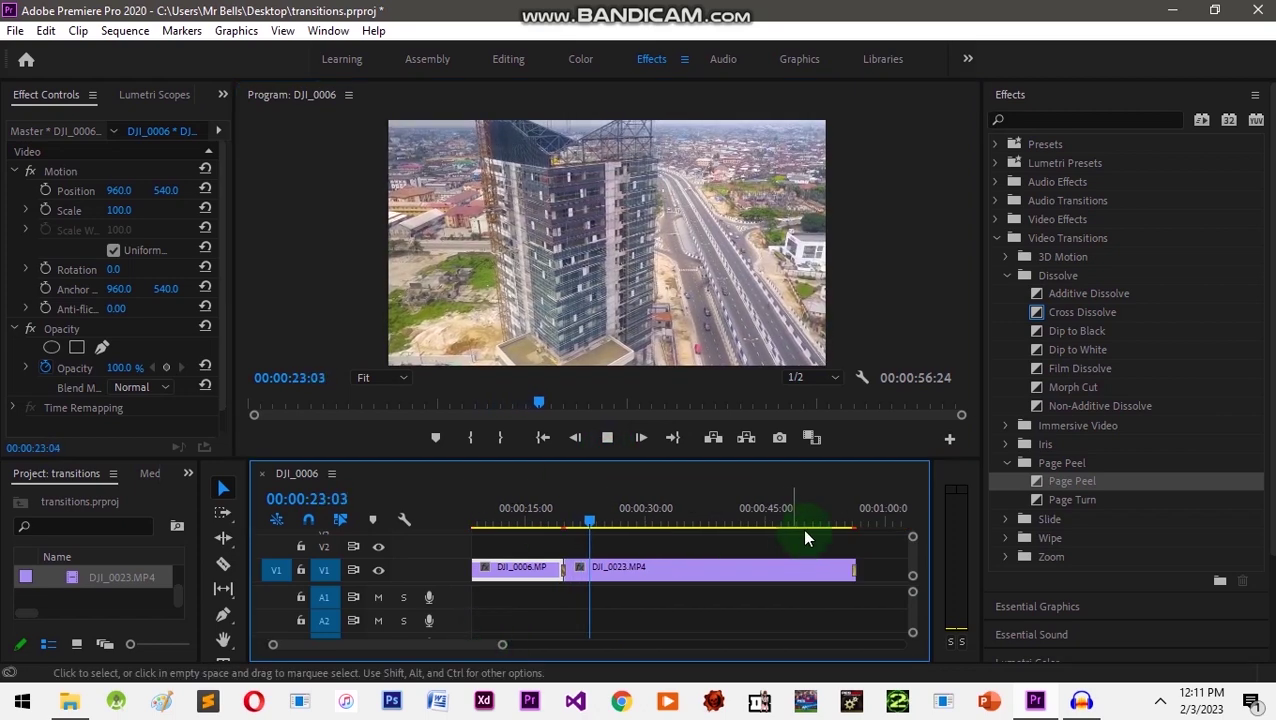
click(829, 513)
click(607, 438)
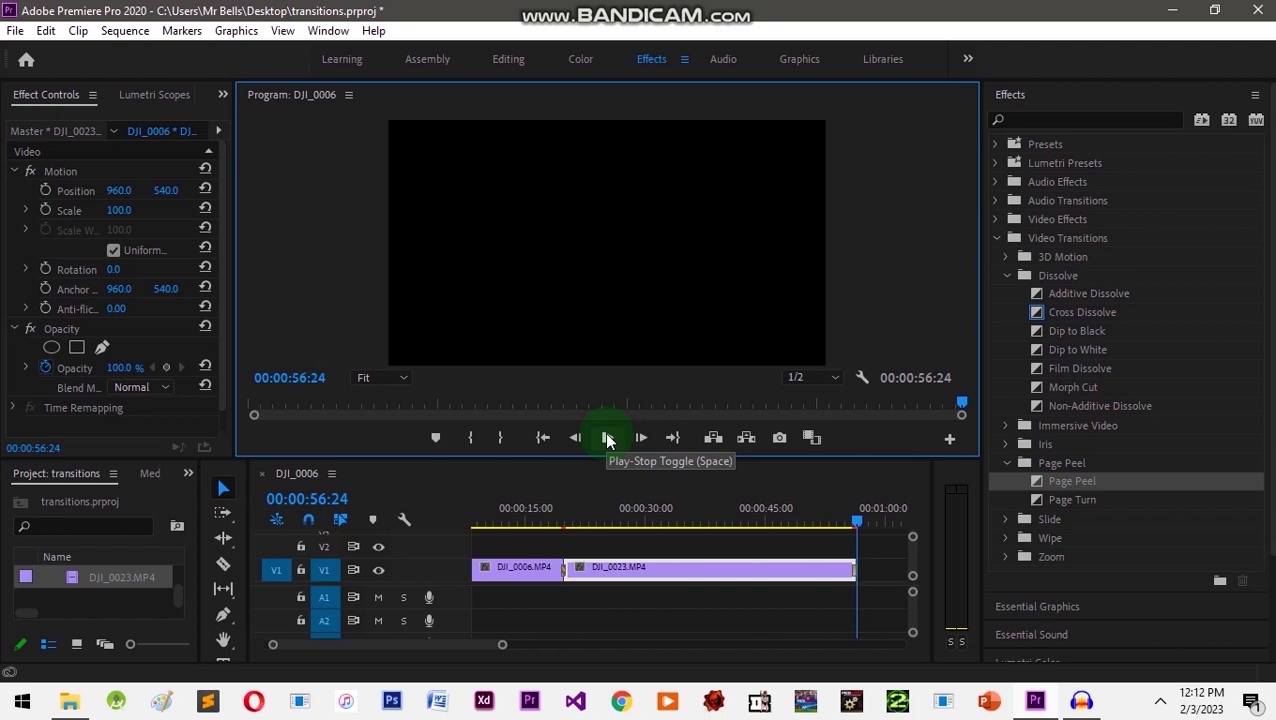
click(605, 512)
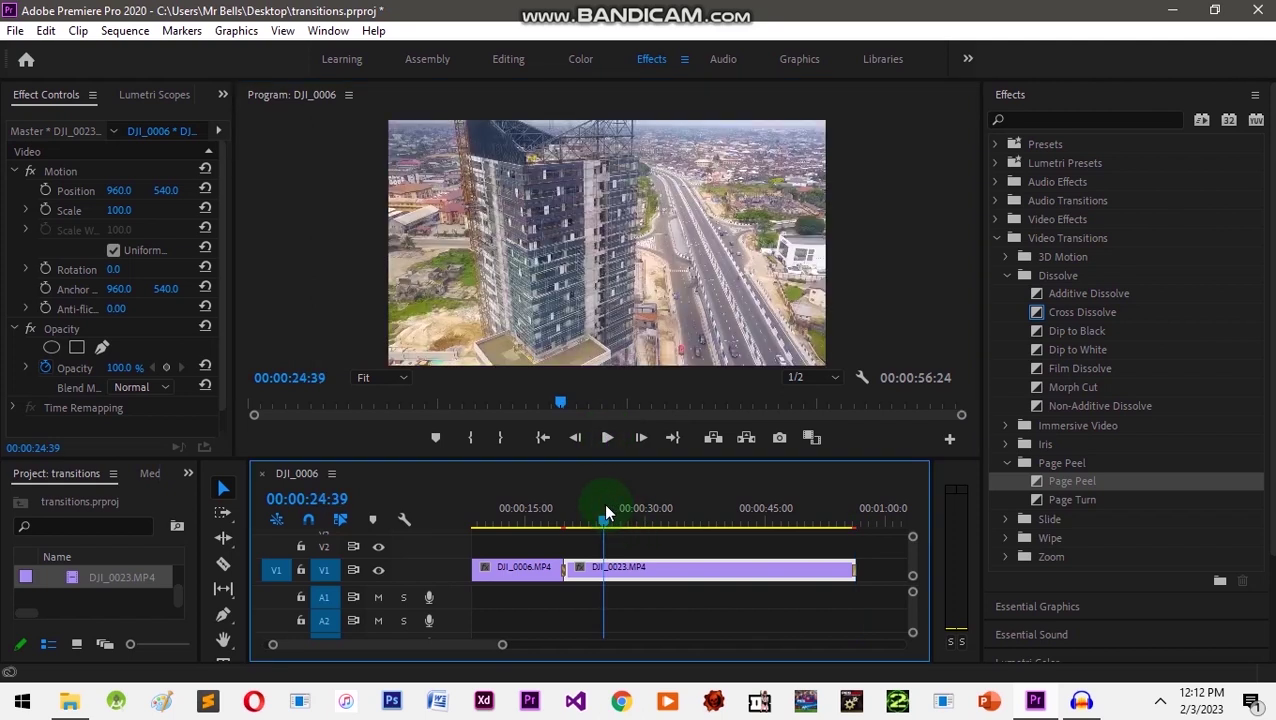